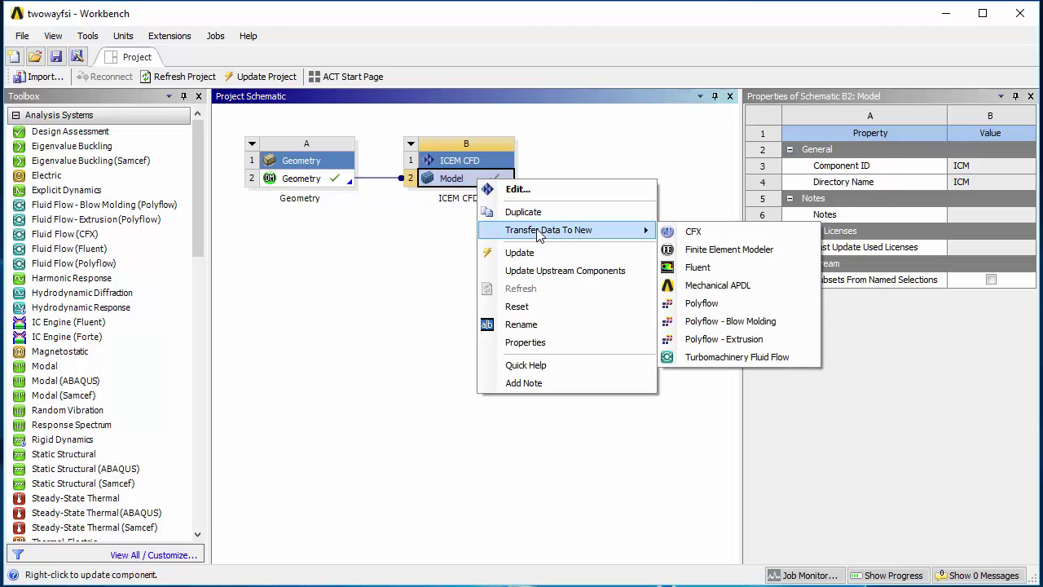
- Transfer the ICEM CFD model data to a new Fluent system and open that system's Setup
click(698, 267)
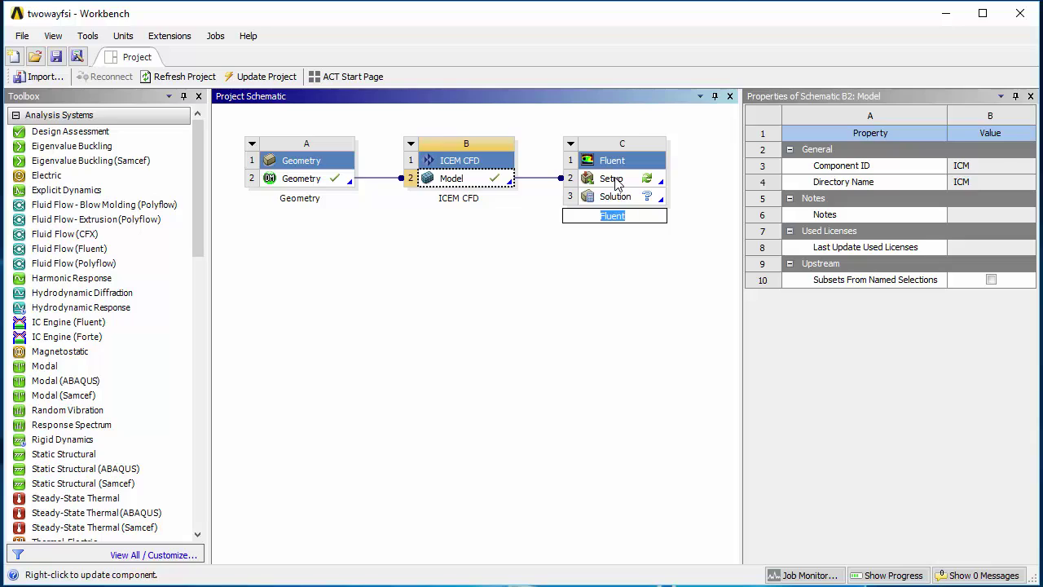
click(612, 178)
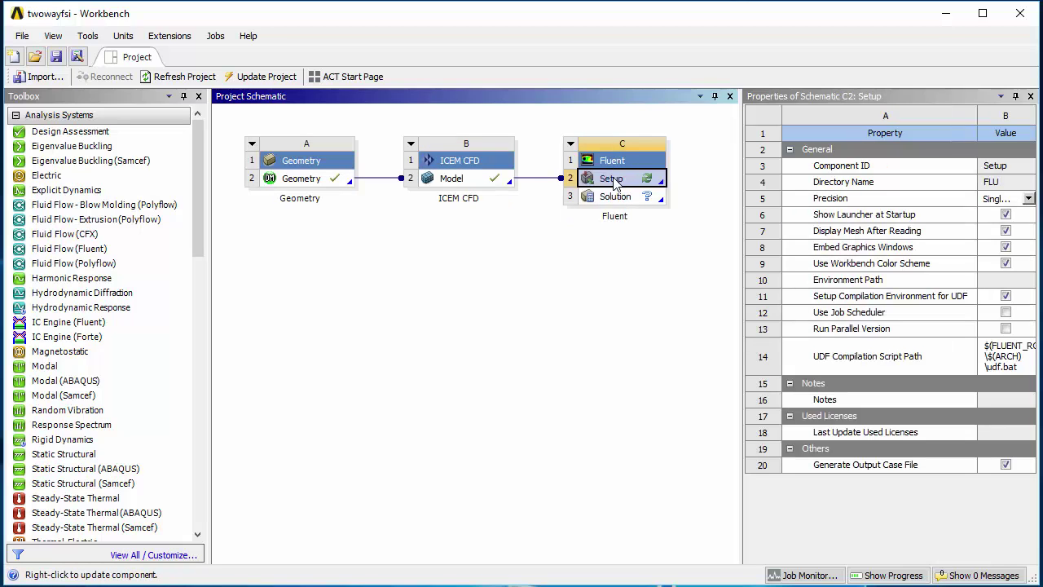
double_click(612, 181)
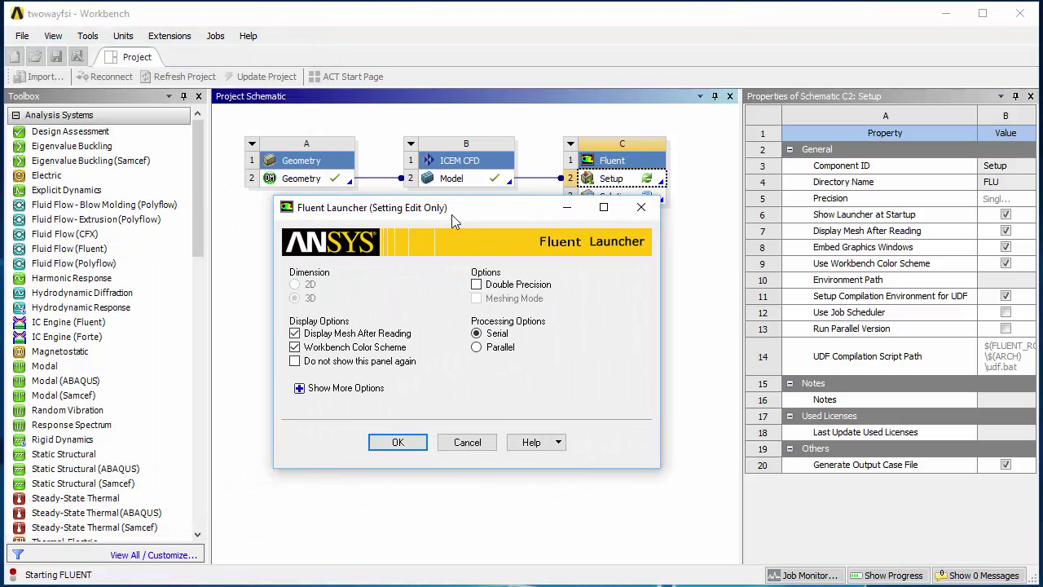
- Launch Fluent with double precision and local parallel processing on 2 processes
click(477, 284)
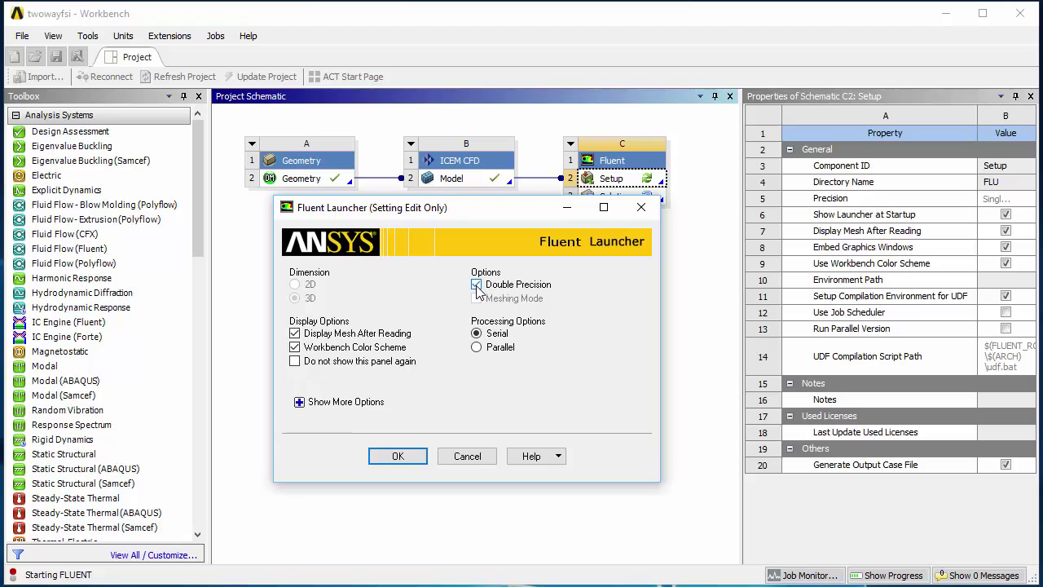
click(476, 347)
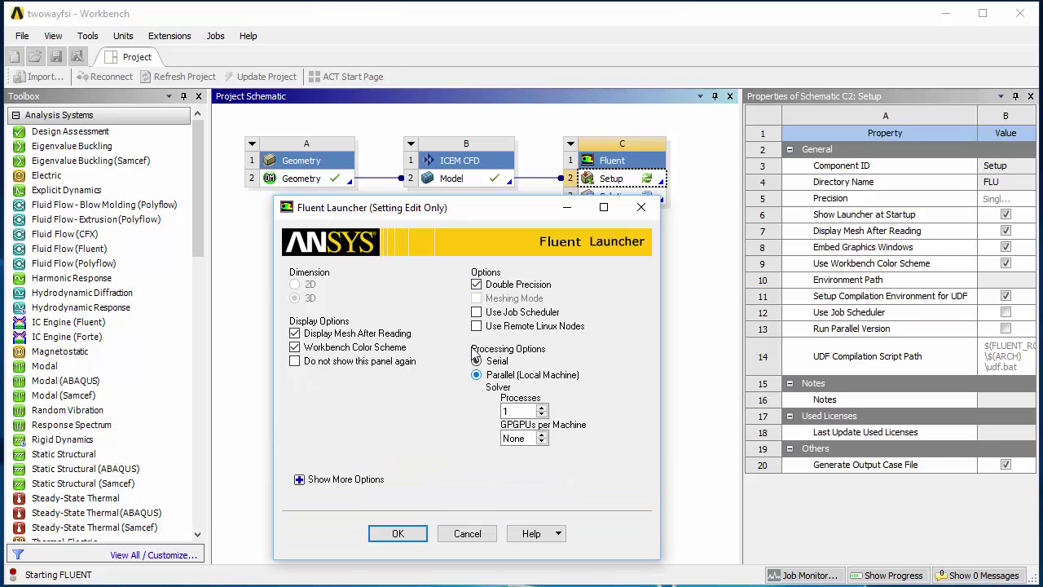
drag(493, 208, 514, 132)
click(560, 336)
click(560, 334)
click(561, 334)
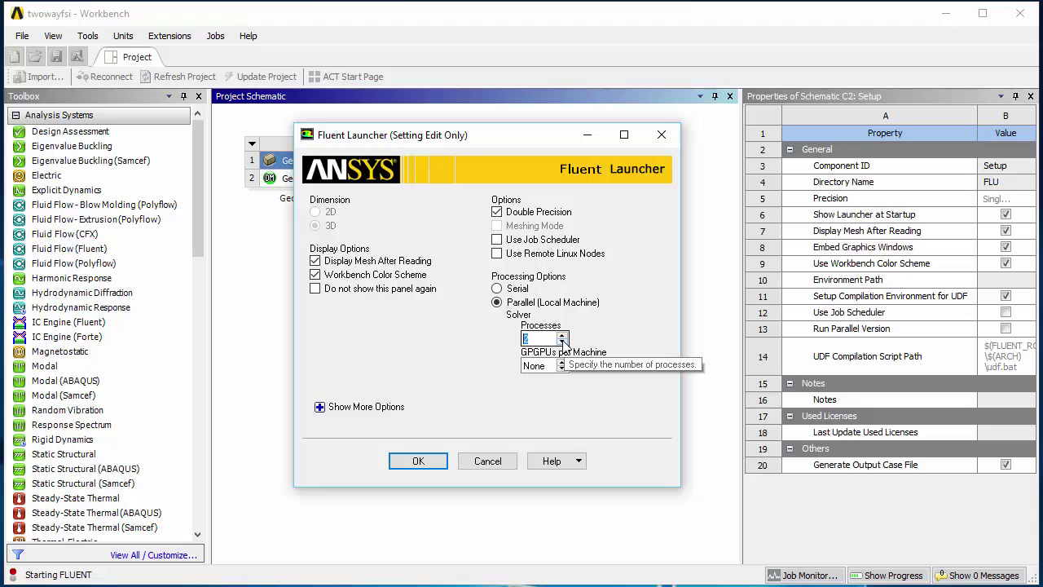
click(418, 461)
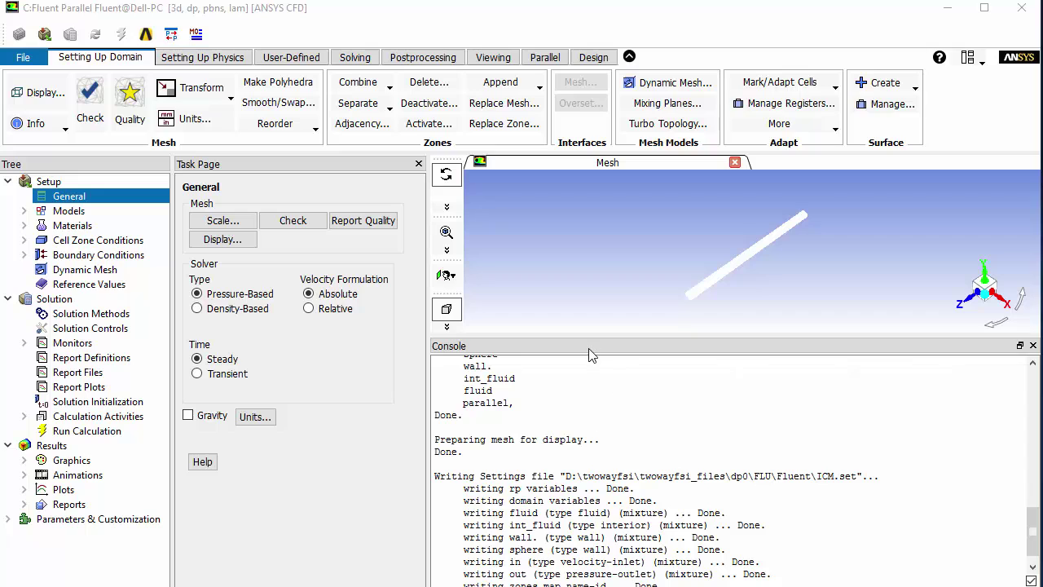
- Enlarge the mesh display by shrinking the console and task page, and orbit to the pipe's end face
drag(590, 334, 597, 451)
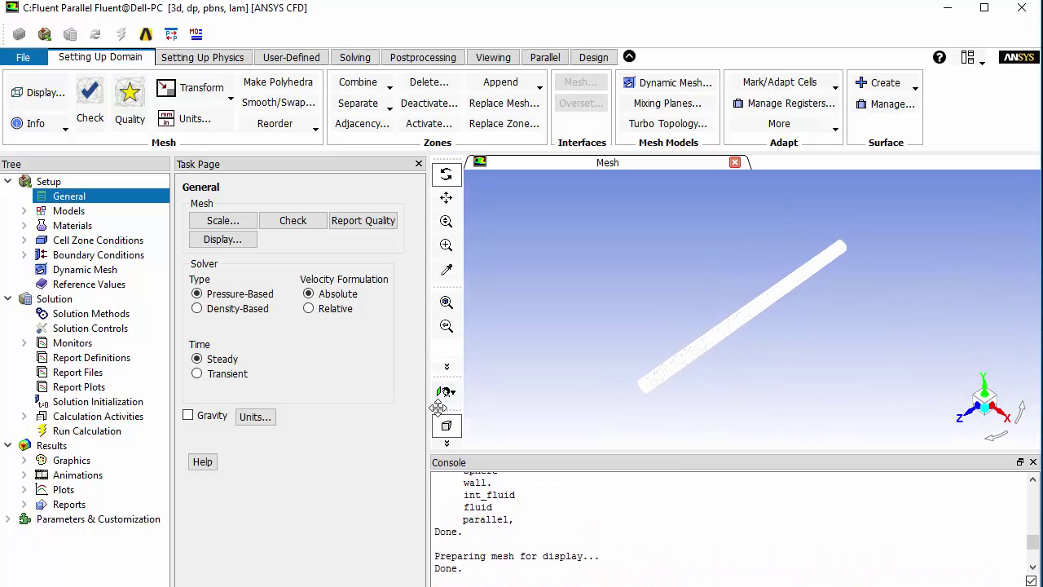
drag(429, 407, 342, 416)
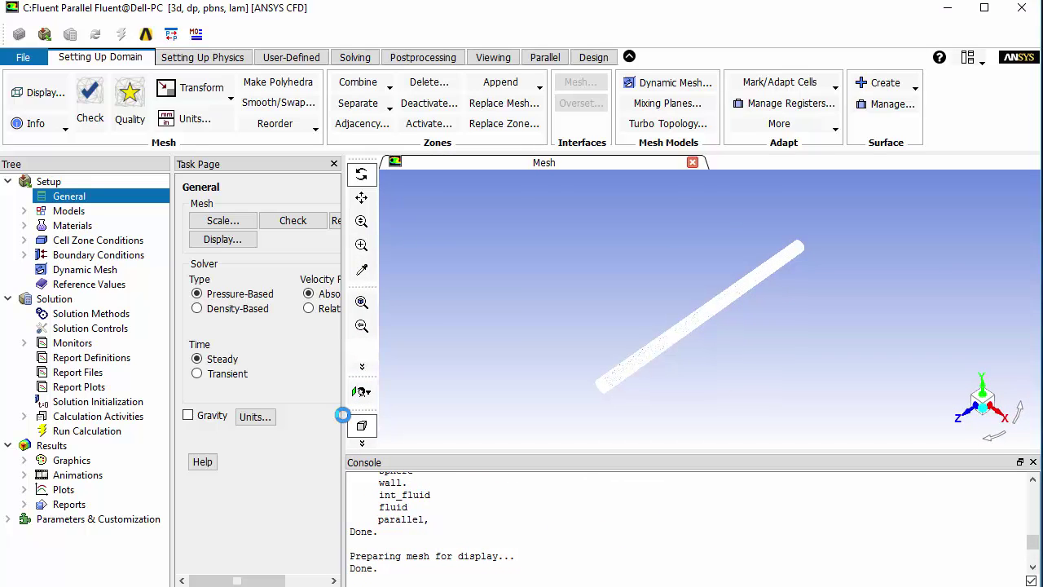
drag(652, 309, 684, 331)
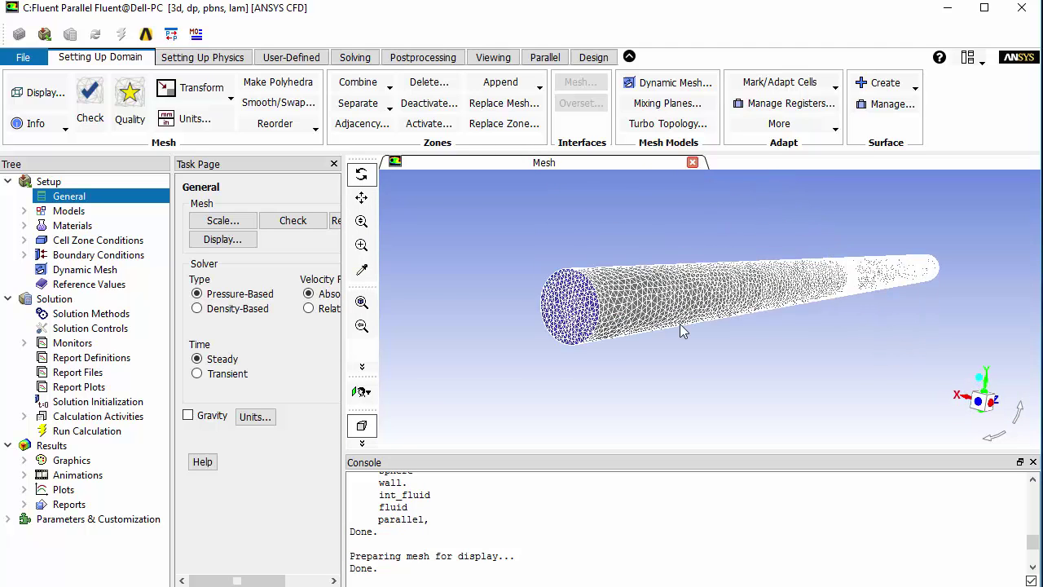
- Run the mesh check and examine the minimum cell volume in its console report
click(293, 230)
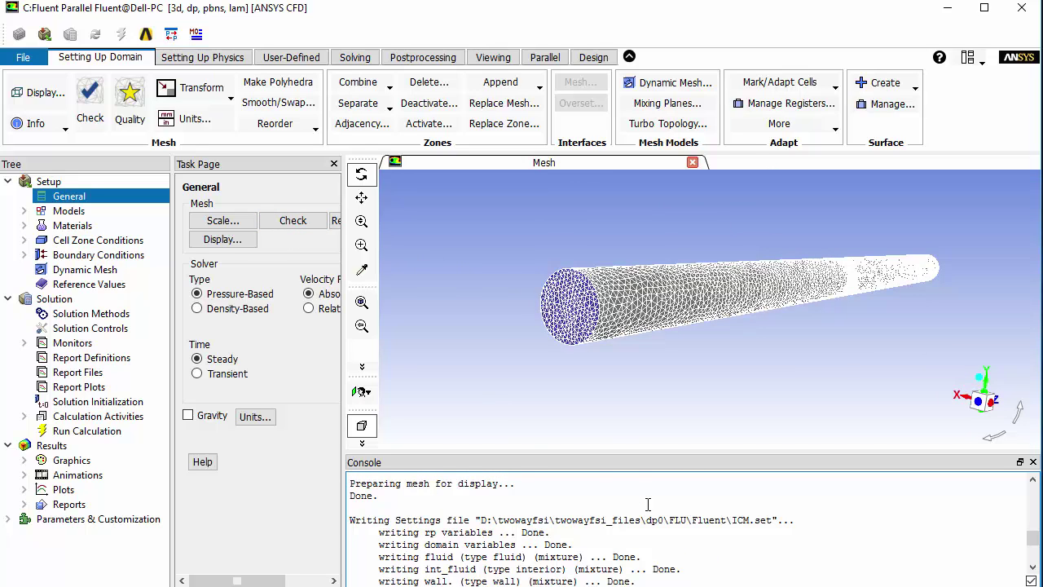
scroll(647, 504, down, 5)
scroll(648, 504, up, 3)
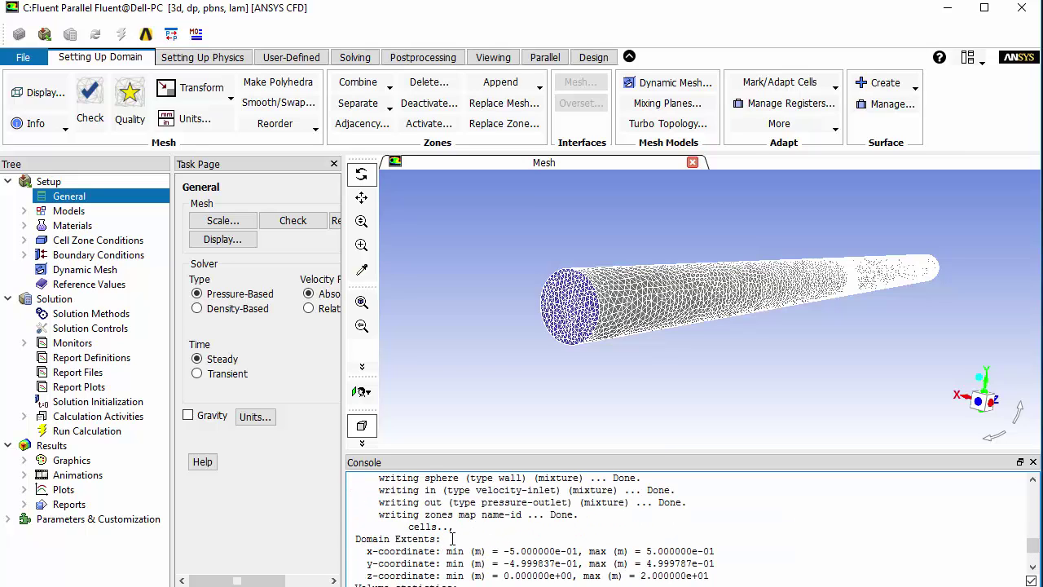
scroll(453, 539, up, 5)
scroll(462, 487, down, 3)
scroll(461, 490, down, 3)
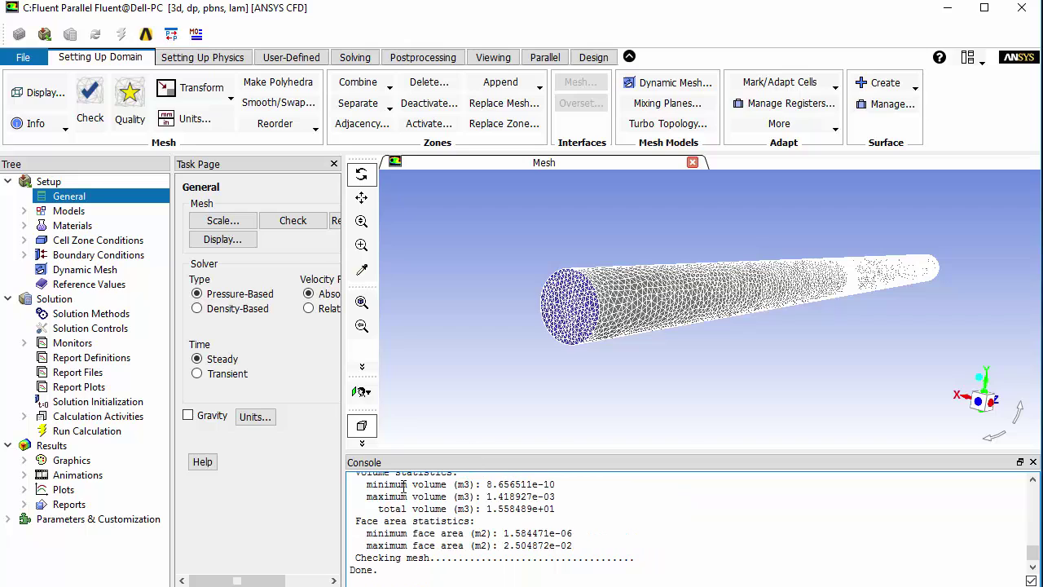
drag(371, 484, 567, 487)
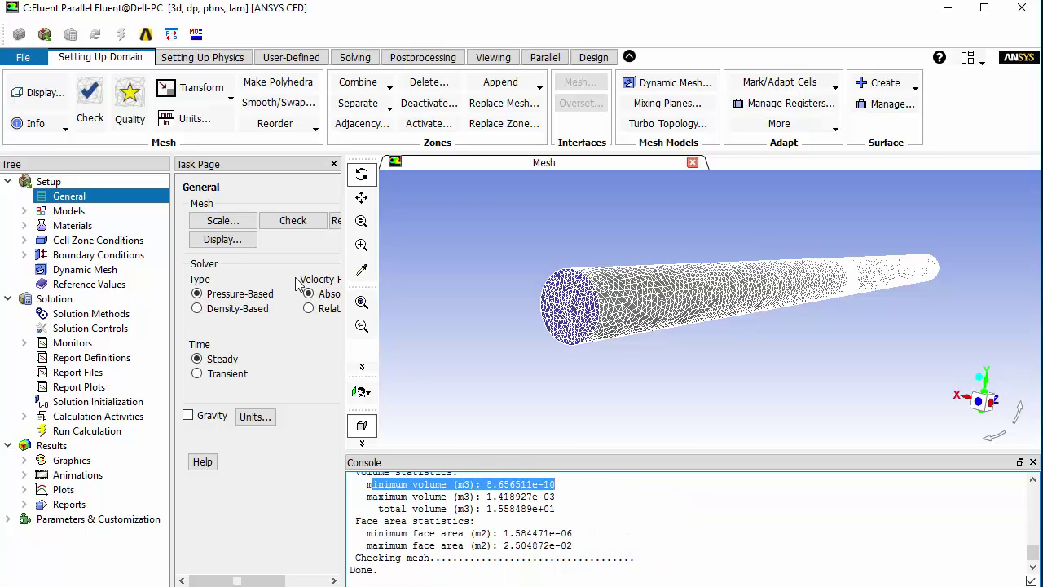
- Report the mesh quality and examine the maximum ortho skew and maximum aspect ratio
click(335, 220)
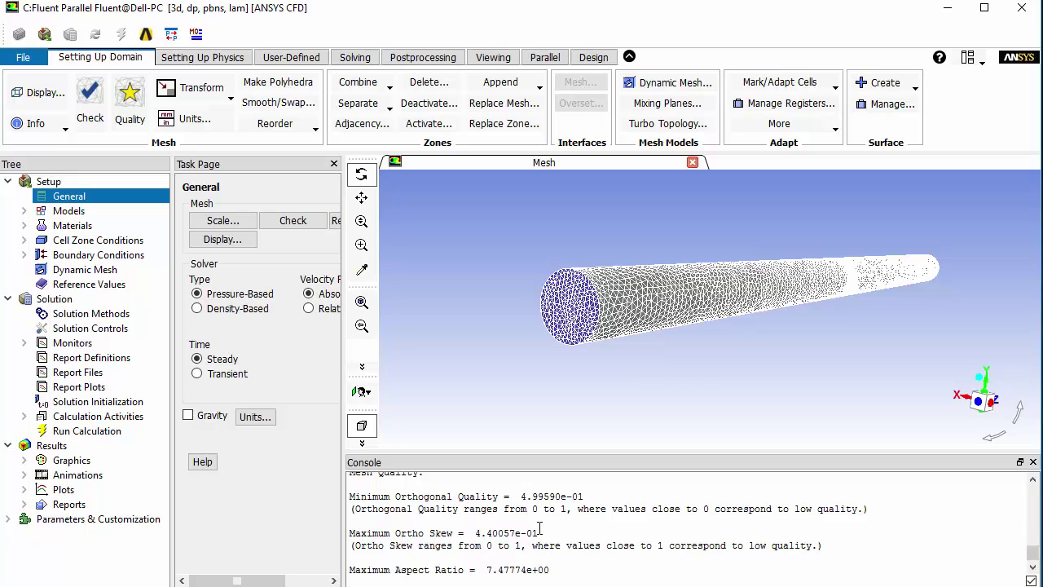
drag(538, 533, 399, 533)
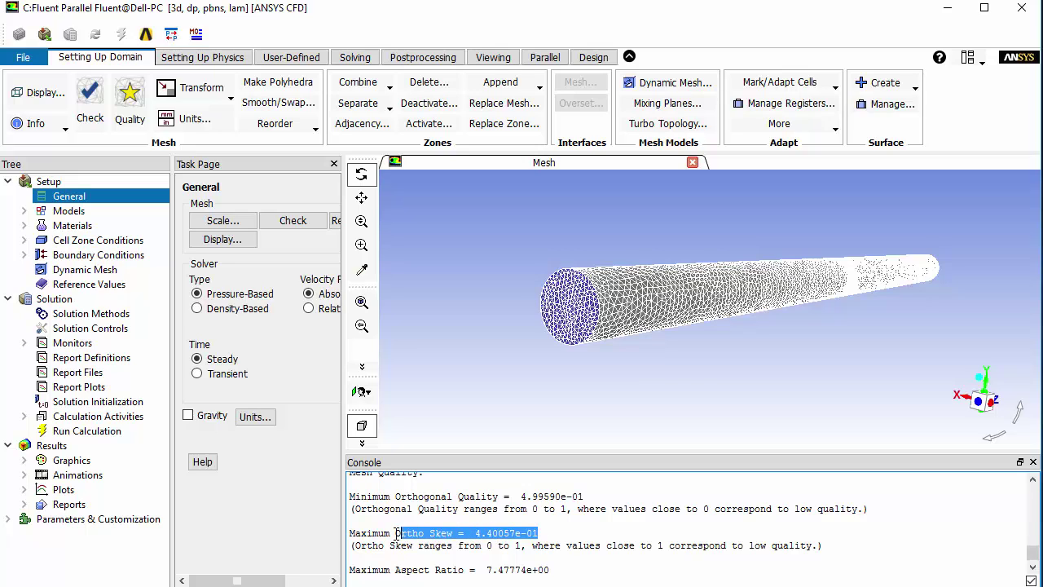
drag(350, 569, 552, 569)
click(539, 563)
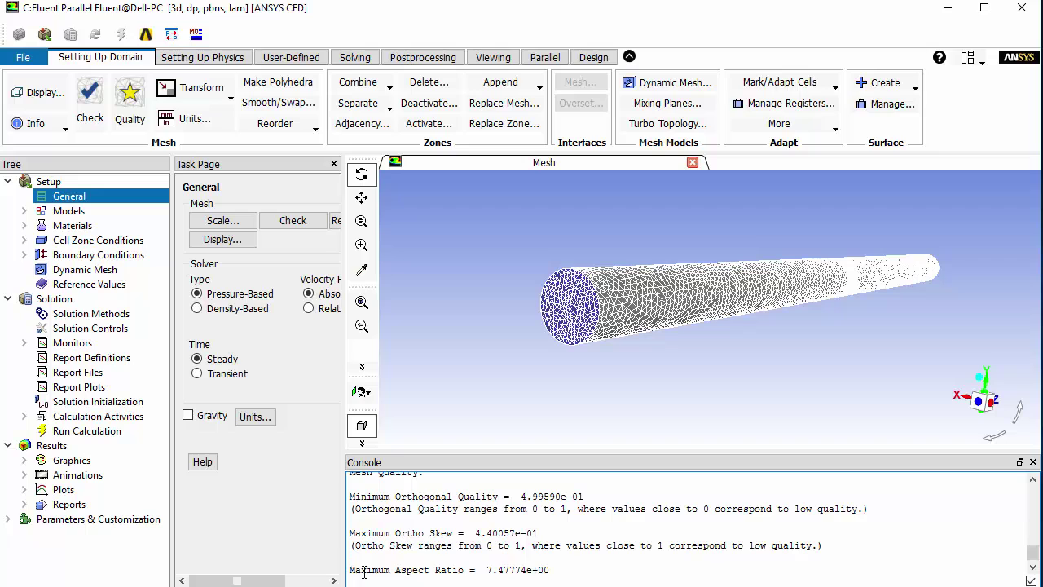
drag(357, 570, 566, 570)
drag(340, 367, 389, 367)
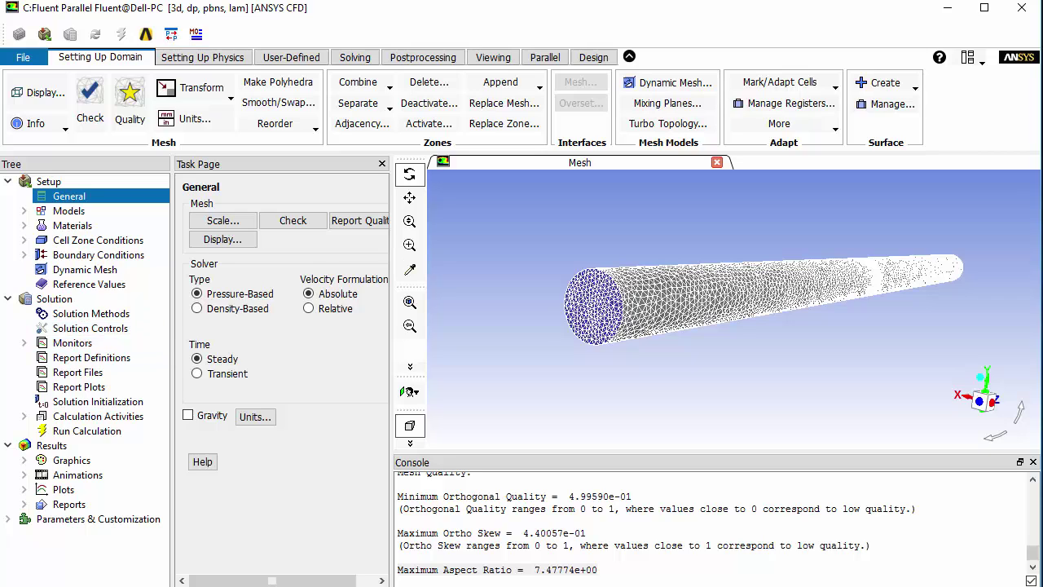
- Switch to Paint and handwrite "Re = 1000 laminar" across the upper part of the canvas
key(alt+Tab)
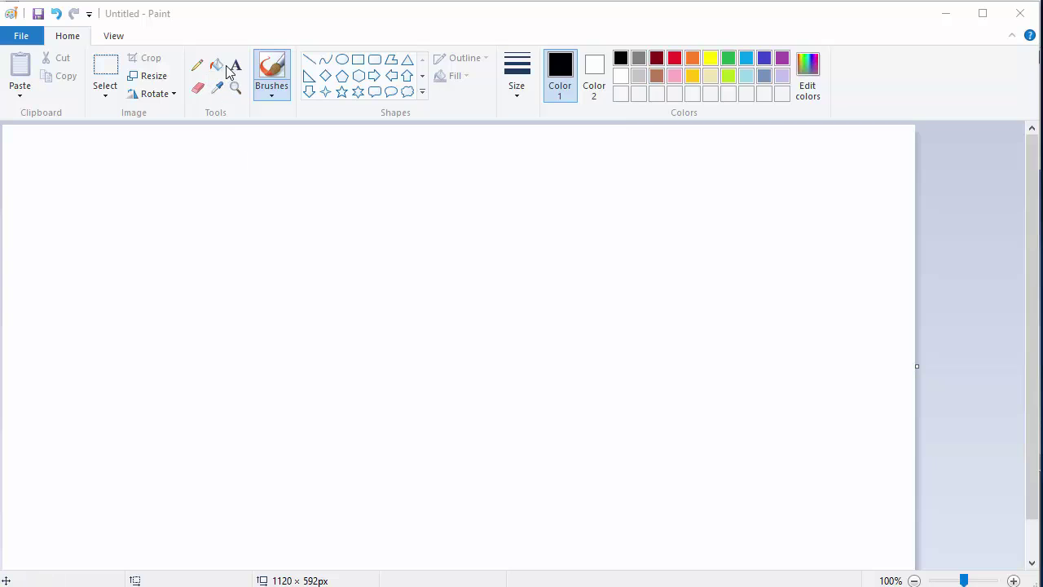
drag(98, 181, 106, 280)
mouse_move(85, 179)
mouse_down()
mouse_move(129, 277)
mouse_move(135, 251)
mouse_move(194, 262)
mouse_up()
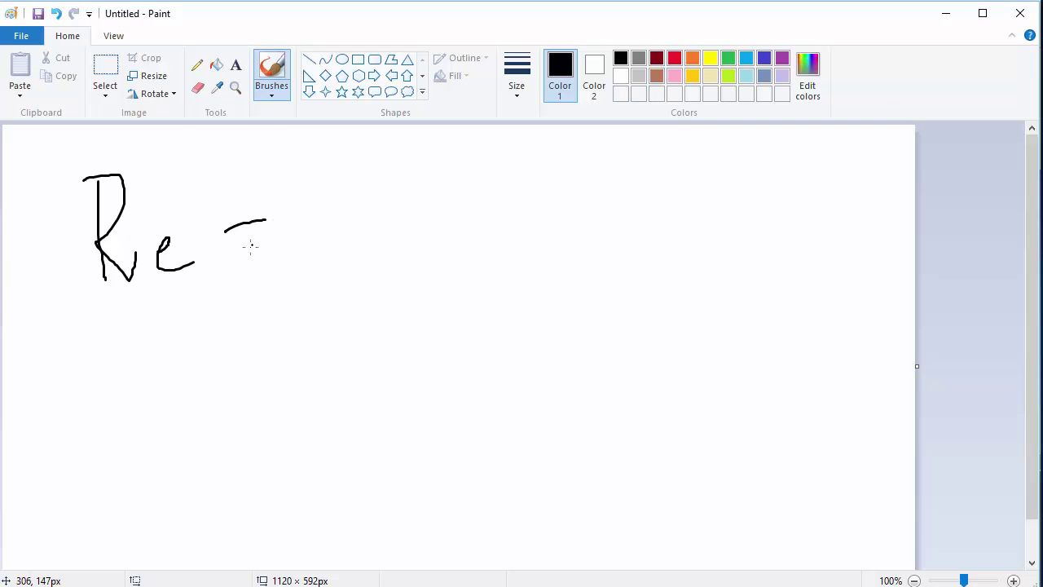
drag(325, 198, 336, 261)
mouse_move(363, 213)
mouse_down()
mouse_move(365, 250)
mouse_move(381, 221)
mouse_move(405, 245)
mouse_move(431, 225)
mouse_up()
drag(524, 213, 536, 251)
mouse_move(570, 204)
mouse_down()
mouse_move(570, 210)
mouse_move(583, 260)
mouse_move(600, 202)
mouse_move(610, 249)
mouse_move(627, 205)
mouse_move(647, 192)
mouse_move(663, 225)
mouse_up()
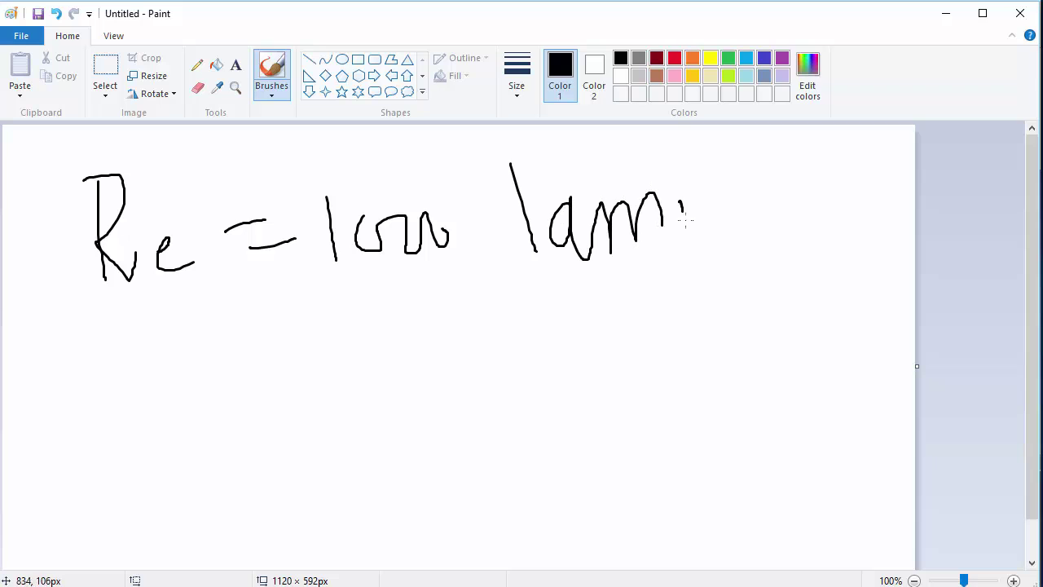
mouse_move(676, 175)
mouse_down()
mouse_move(725, 214)
mouse_move(809, 160)
mouse_up()
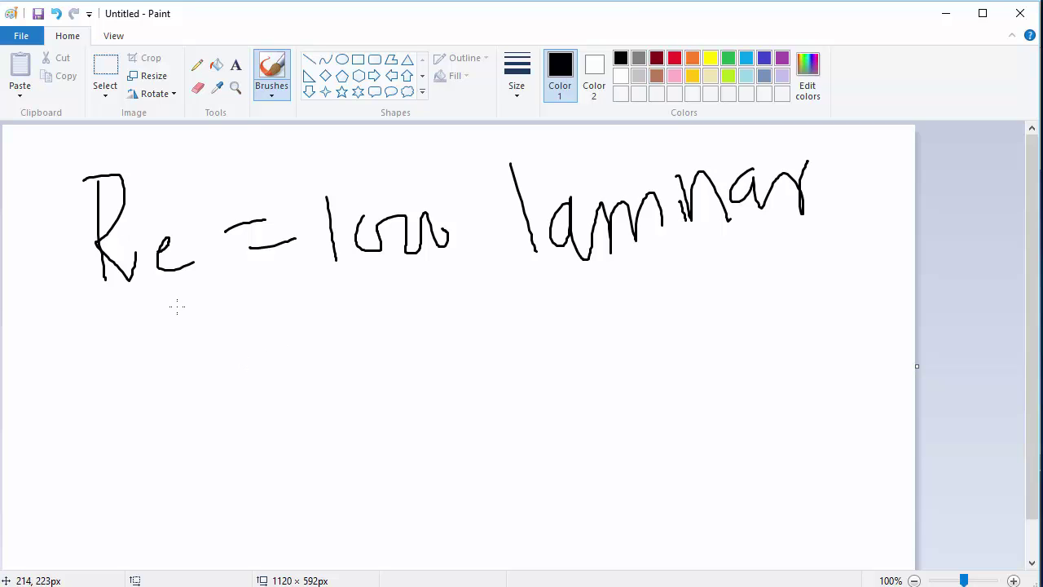
- Handwrite "Vel = 1 m/sec" beneath the Reynolds number line
mouse_move(105, 340)
mouse_down()
mouse_move(130, 392)
mouse_move(139, 326)
mouse_up()
drag(187, 362, 230, 367)
drag(244, 318, 252, 390)
drag(297, 349, 334, 340)
drag(295, 376, 351, 369)
drag(394, 310, 410, 372)
mouse_move(435, 327)
mouse_down()
mouse_move(453, 349)
mouse_move(479, 336)
mouse_up()
drag(504, 279, 514, 365)
drag(558, 304, 534, 355)
mouse_move(567, 324)
mouse_down()
mouse_move(577, 314)
mouse_move(587, 328)
mouse_up()
drag(612, 313, 629, 323)
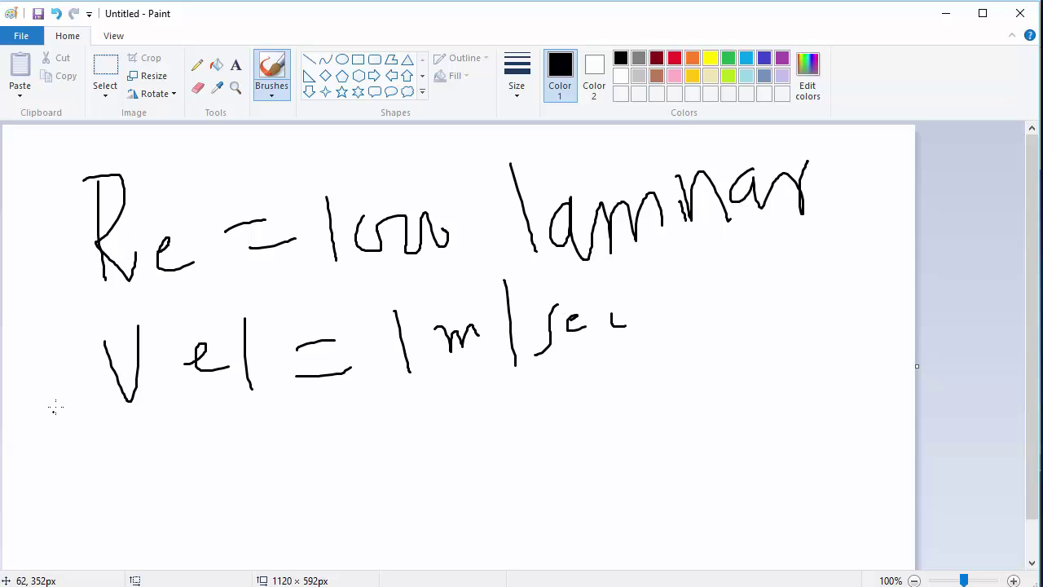
- Handwrite the density as "ρ = 1000 kg/m3" beneath the velocity line
mouse_move(109, 480)
mouse_down()
mouse_move(144, 438)
mouse_move(153, 509)
mouse_up()
drag(224, 454, 254, 442)
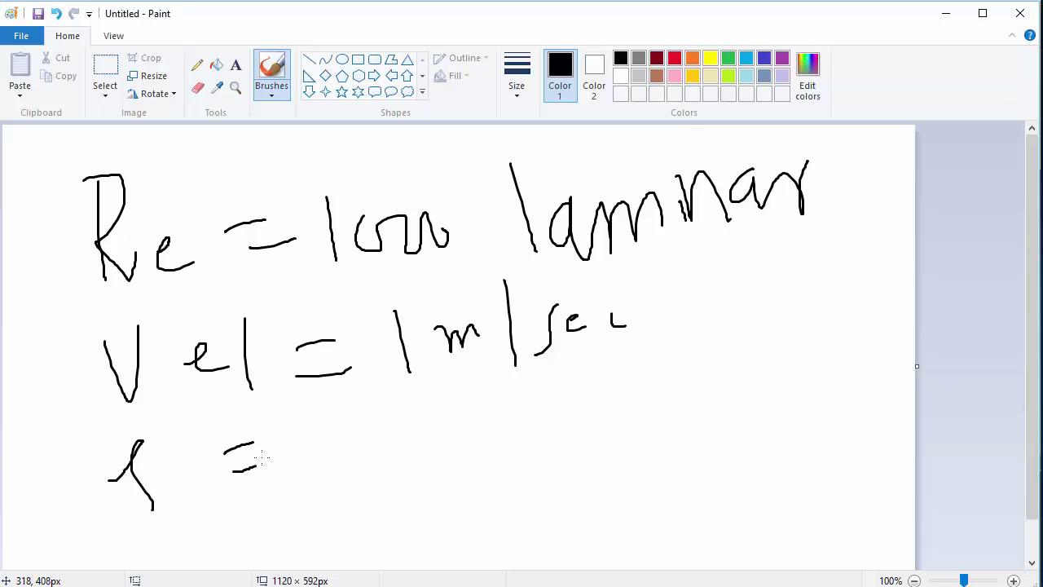
drag(377, 422, 386, 481)
mouse_move(427, 441)
mouse_down()
mouse_move(441, 481)
mouse_move(459, 445)
mouse_move(518, 455)
mouse_move(586, 409)
mouse_move(609, 440)
mouse_up()
mouse_move(619, 370)
mouse_down()
mouse_move(629, 436)
mouse_move(680, 411)
mouse_up()
mouse_move(678, 371)
mouse_down()
mouse_move(730, 402)
mouse_move(717, 408)
mouse_up()
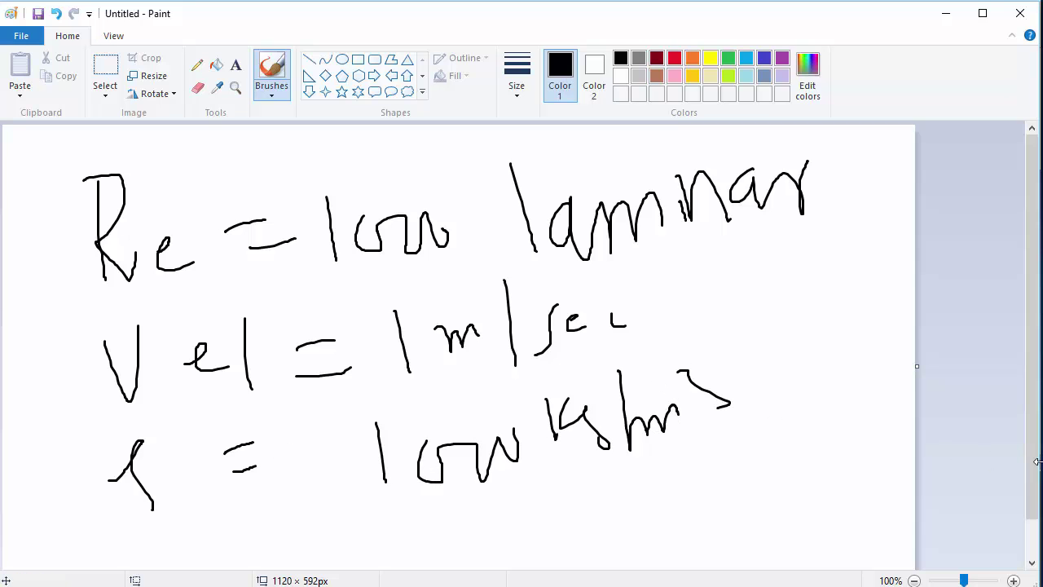
- Enlarge the canvas to about 1542 × 1050 px and set the zoom back to 100%
scroll(1035, 489, down, 2)
click(914, 580)
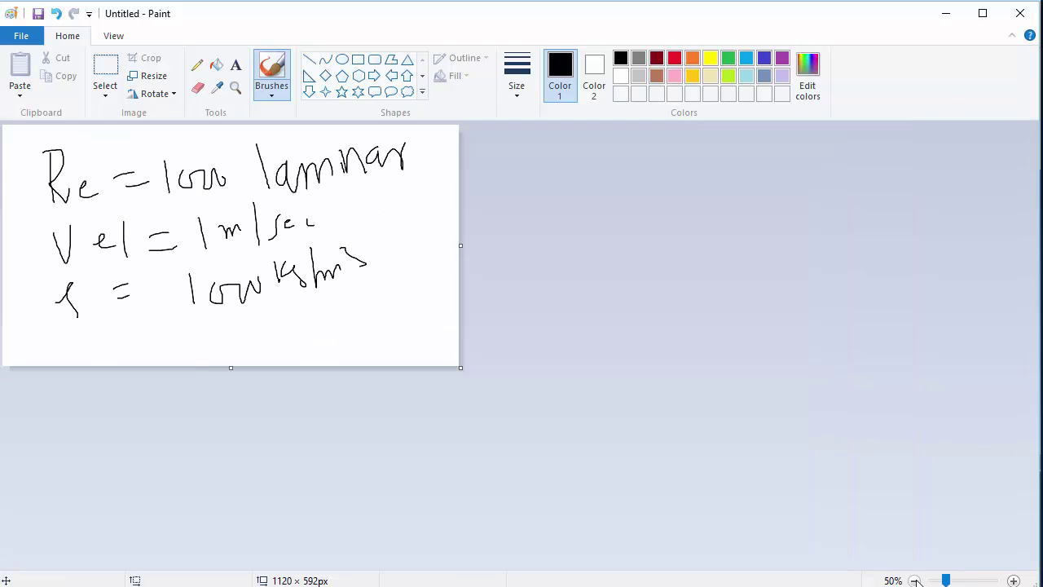
drag(459, 366, 633, 555)
click(964, 581)
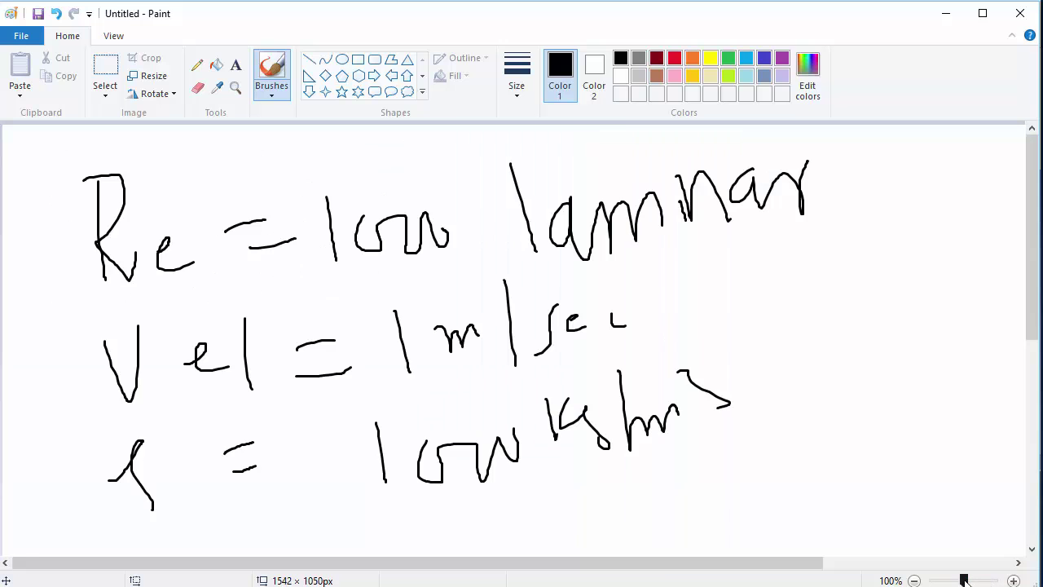
- Handwrite the diameter as "D = 1m" beneath the density line
mouse_move(1037, 289)
mouse_down()
mouse_move(1024, 361)
mouse_move(1027, 428)
mouse_move(1038, 300)
mouse_move(1038, 373)
mouse_up()
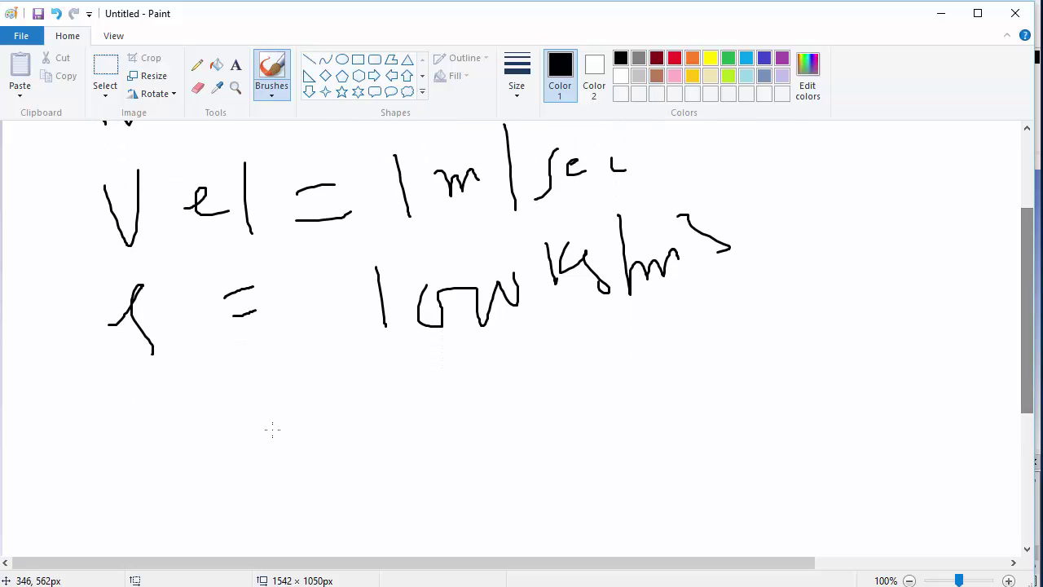
drag(160, 410, 160, 459)
mouse_move(129, 420)
mouse_down()
mouse_move(175, 469)
mouse_move(151, 471)
mouse_up()
mouse_move(202, 435)
mouse_down()
mouse_move(246, 427)
mouse_move(305, 469)
mouse_move(412, 455)
mouse_up()
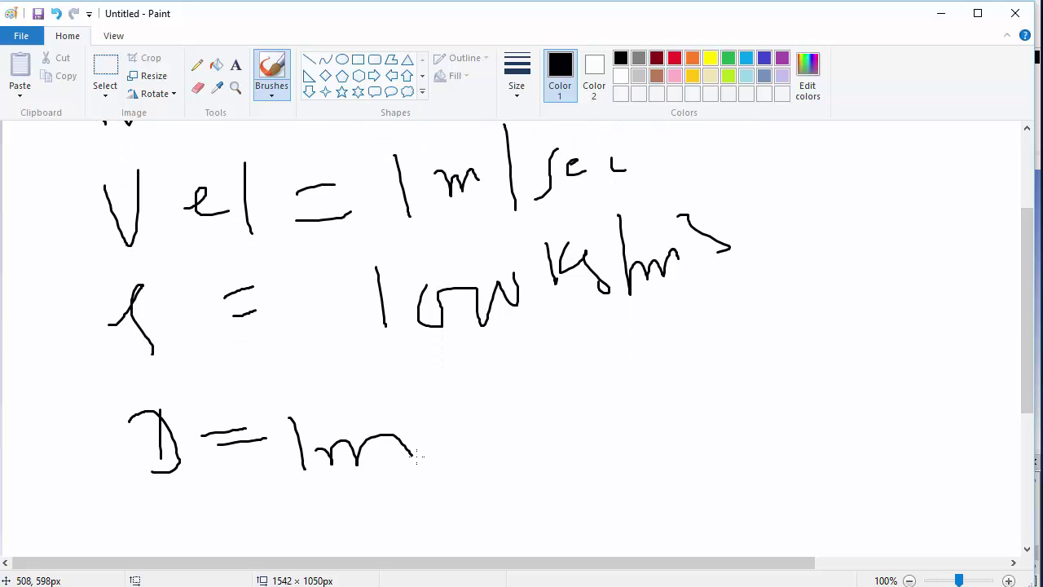
- Handwrite the Reynolds number formula "Re = ρVD/μ" beneath the diameter line
drag(1031, 366, 1031, 484)
mouse_move(121, 303)
mouse_down()
mouse_move(108, 341)
mouse_move(162, 346)
mouse_move(135, 351)
mouse_move(169, 373)
mouse_move(204, 354)
mouse_move(233, 377)
mouse_up()
drag(243, 329, 309, 319)
drag(276, 352, 343, 336)
mouse_move(363, 298)
mouse_down()
mouse_move(403, 262)
mouse_move(370, 331)
mouse_up()
mouse_move(414, 280)
mouse_down()
mouse_move(420, 290)
mouse_move(445, 262)
mouse_move(463, 301)
mouse_up()
drag(366, 339, 512, 318)
mouse_move(467, 344)
mouse_down()
mouse_move(453, 399)
mouse_move(479, 358)
mouse_move(492, 366)
mouse_up()
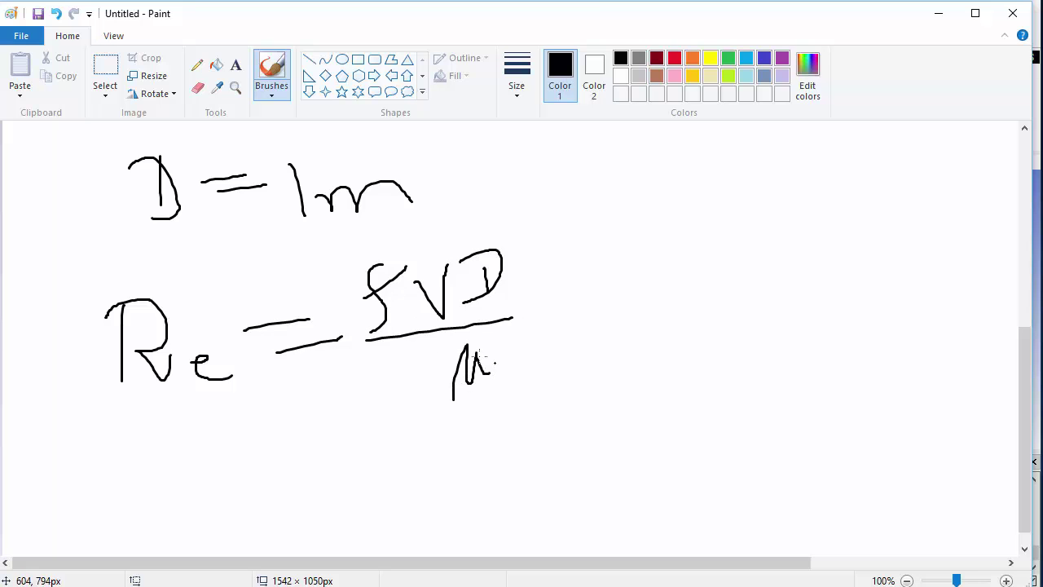
- Handwrite the formula with its values substituted, "1000 = 1000 × 1 × 1 / μ", beneath the general formula
drag(110, 447, 109, 503)
mouse_move(141, 461)
mouse_down()
mouse_move(179, 450)
mouse_move(194, 488)
mouse_move(252, 454)
mouse_up()
drag(210, 481, 253, 477)
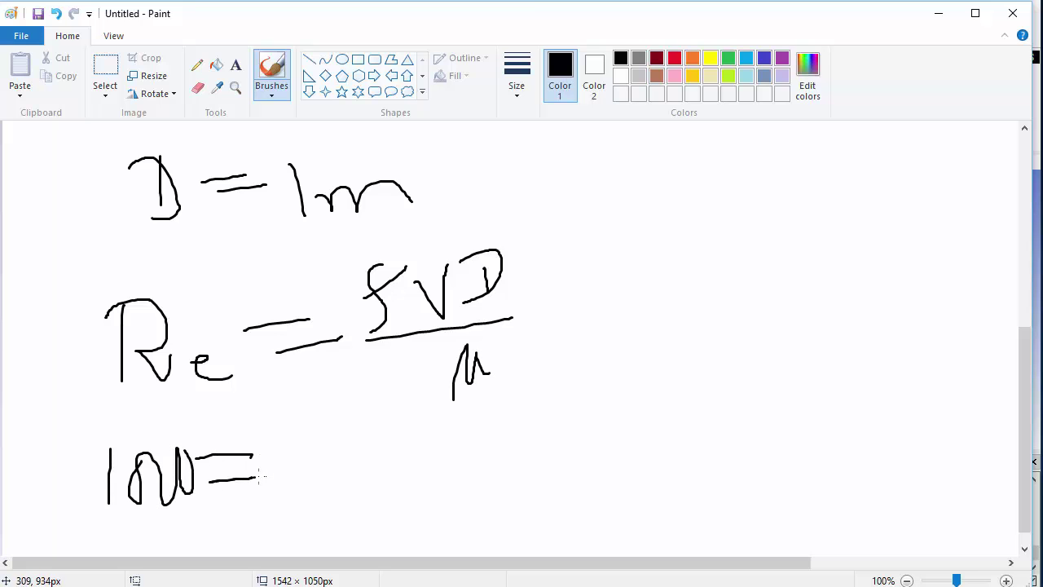
mouse_move(325, 413)
mouse_down()
mouse_move(342, 476)
mouse_move(368, 448)
mouse_move(397, 485)
mouse_move(405, 445)
mouse_up()
drag(411, 447, 404, 477)
drag(477, 425, 455, 491)
drag(443, 442, 485, 463)
drag(515, 421, 530, 454)
mouse_move(570, 425)
mouse_down()
mouse_move(558, 444)
mouse_move(567, 457)
mouse_up()
drag(593, 412, 602, 436)
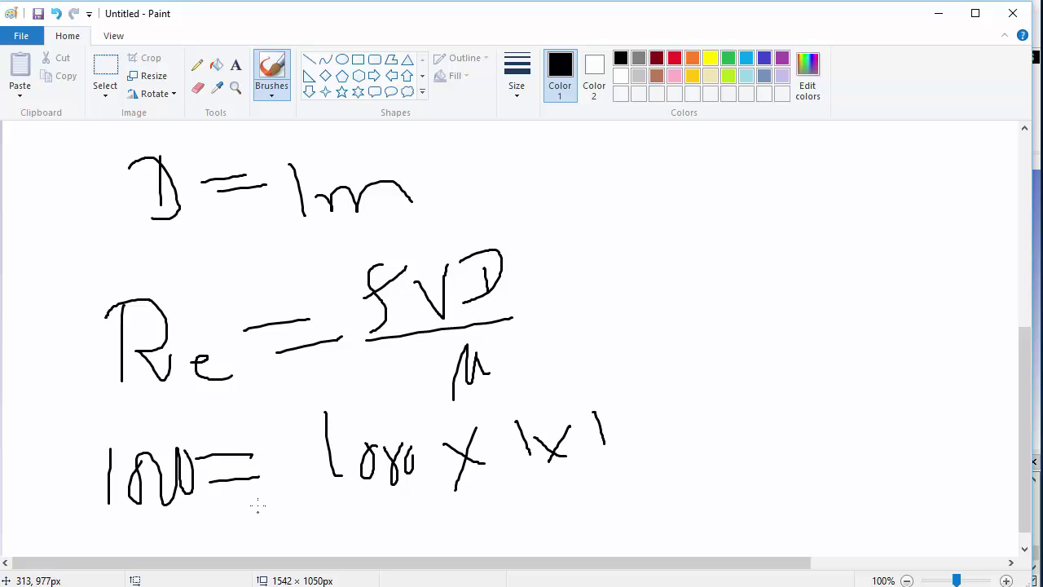
drag(321, 500, 625, 457)
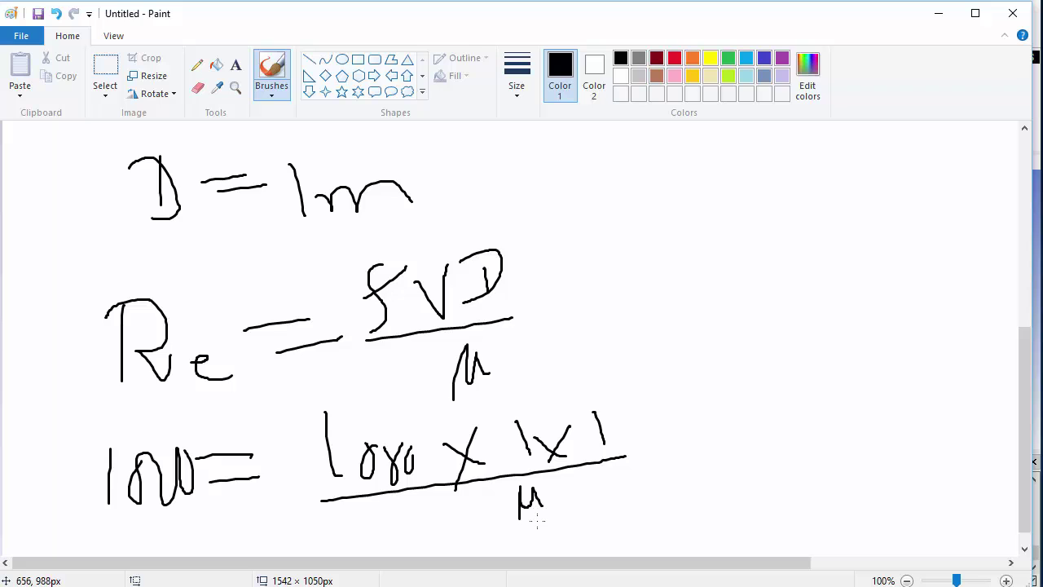
- Strike out 1000 on both sides of the equation and handwrite "μ = 1" beside the formula
drag(199, 445, 131, 506)
drag(413, 419, 357, 483)
mouse_move(697, 306)
mouse_down()
mouse_move(693, 403)
mouse_move(724, 306)
mouse_move(756, 360)
mouse_up()
drag(771, 321, 810, 313)
mouse_move(785, 331)
mouse_down()
mouse_move(829, 320)
mouse_move(880, 353)
mouse_up()
- Switch back to Fluent and set the density of the fluid material air to 1000 kg/m3
click(945, 18)
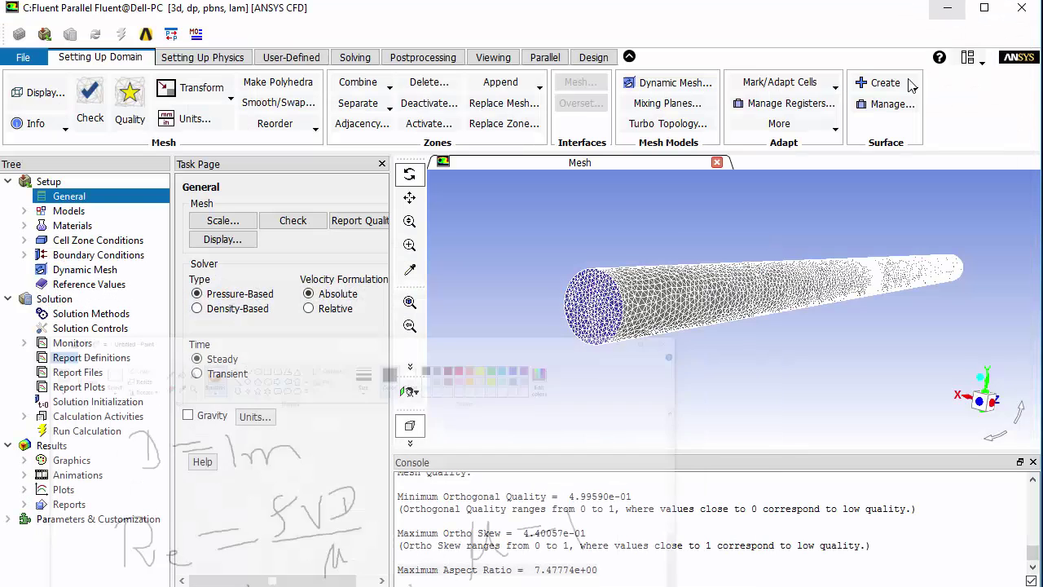
click(68, 211)
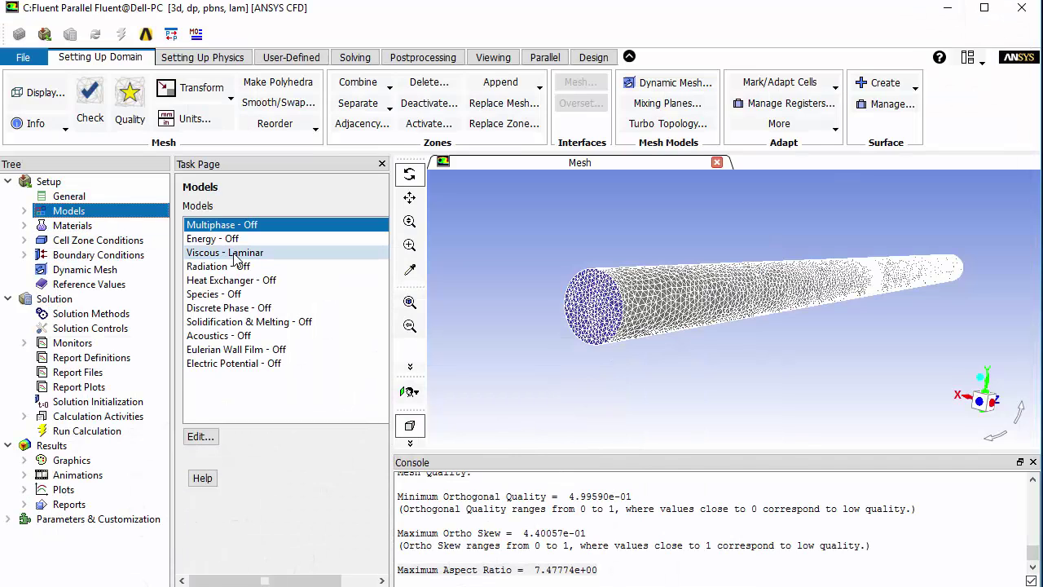
click(81, 226)
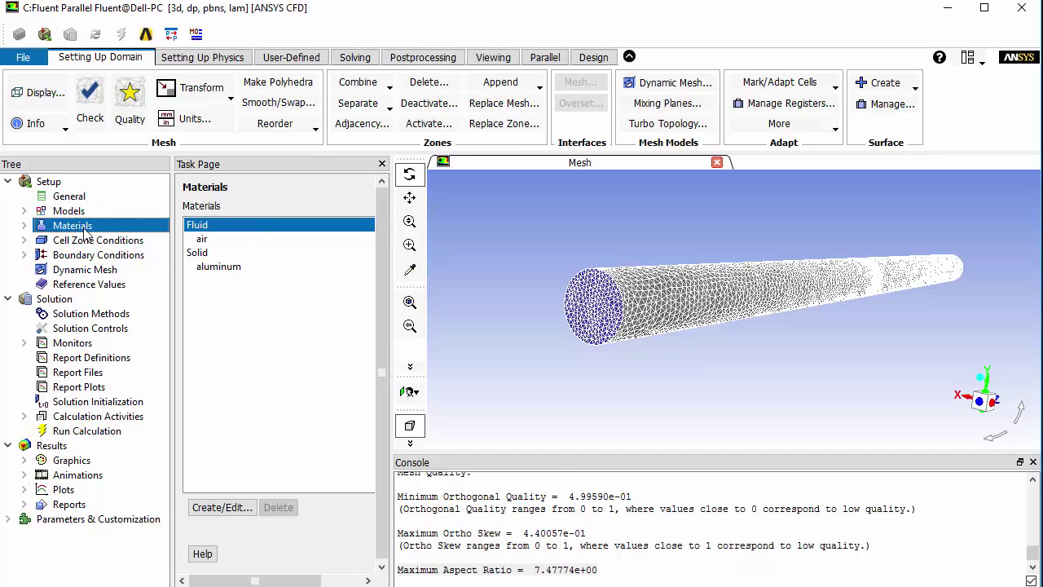
click(226, 240)
drag(281, 222, 384, 201)
click(317, 230)
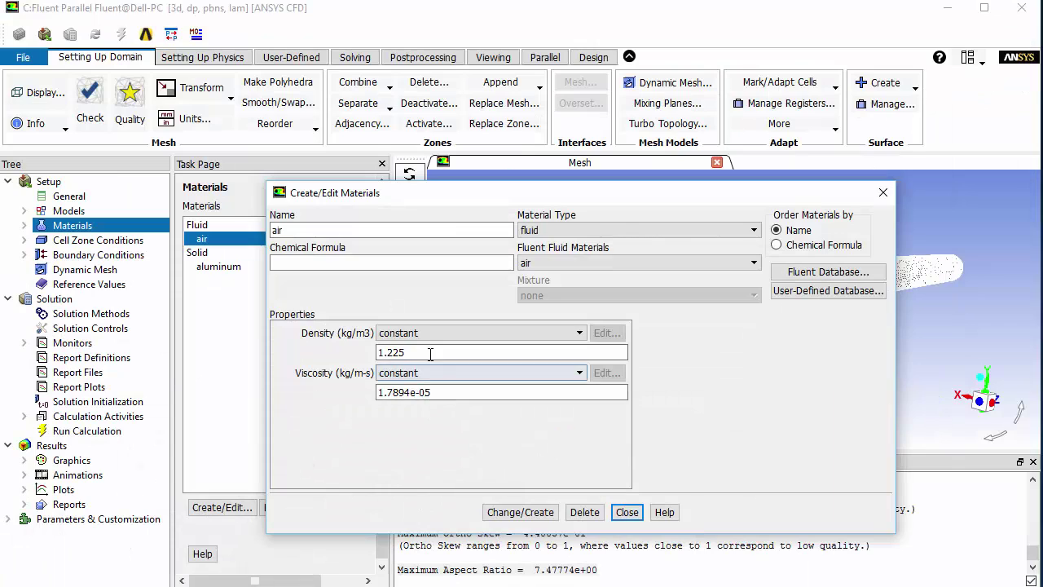
drag(430, 354, 316, 351)
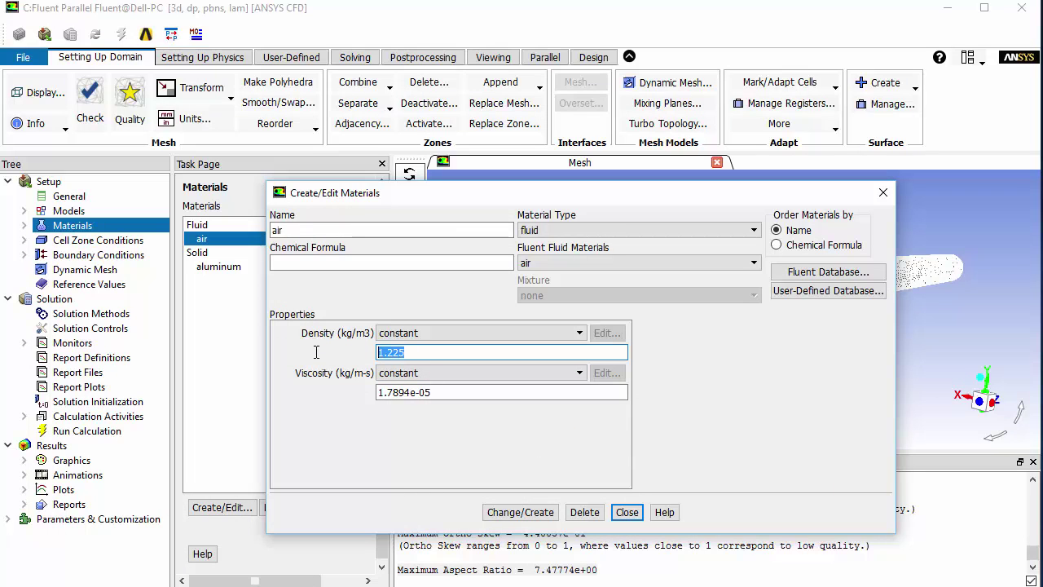
text(1000)
- Set the viscosity of air to 1 kg/m-s, matching the handwritten result, and apply the material change
drag(451, 390, 352, 388)
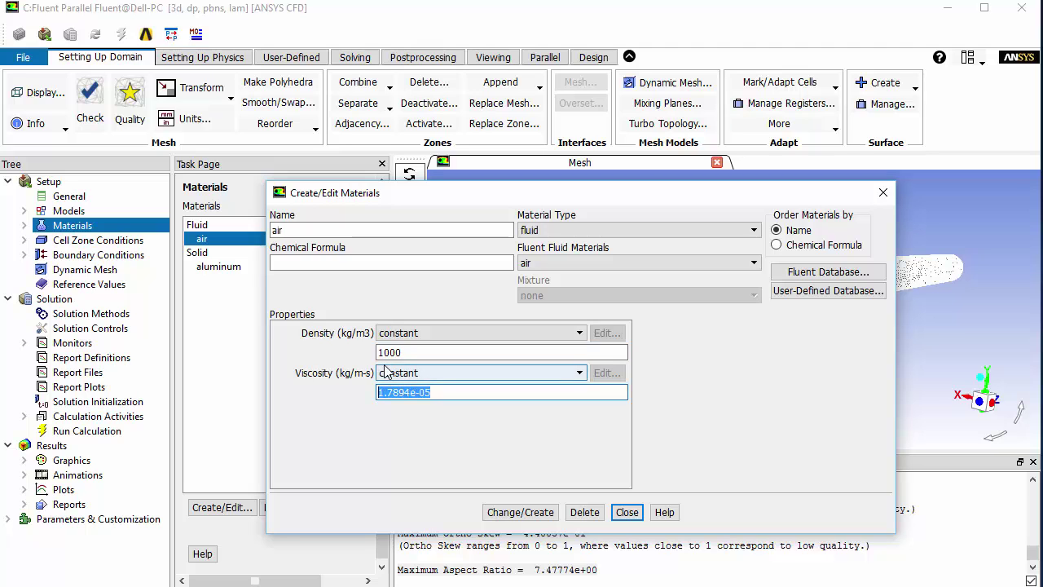
text(1)
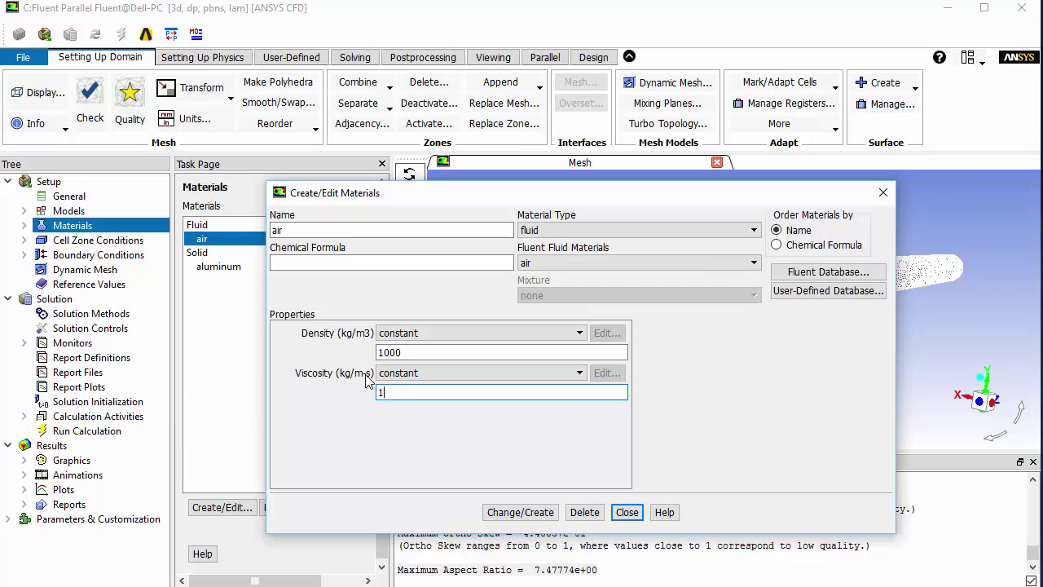
key(alt+Tab)
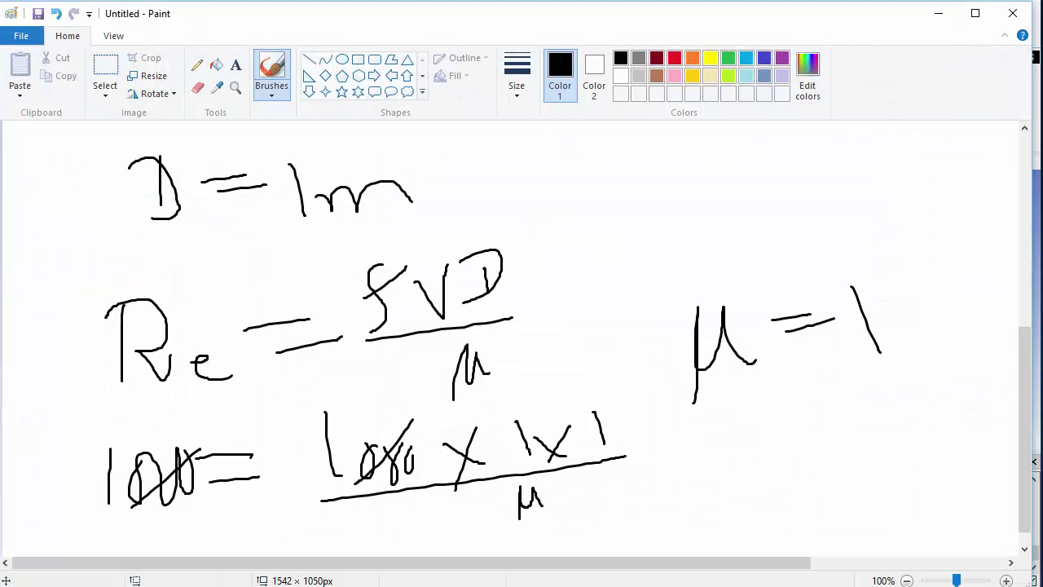
key(alt+Tab)
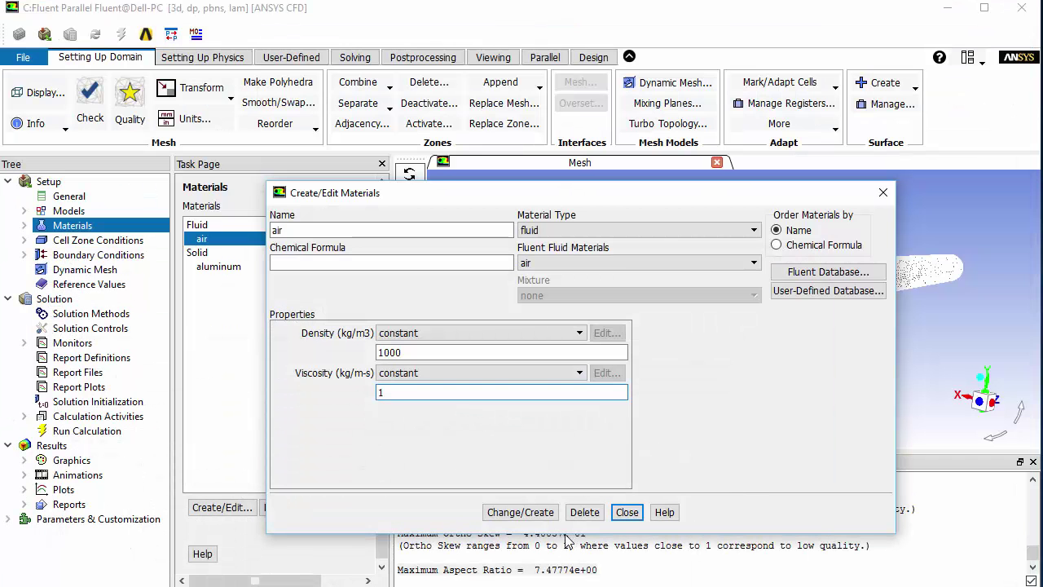
click(511, 511)
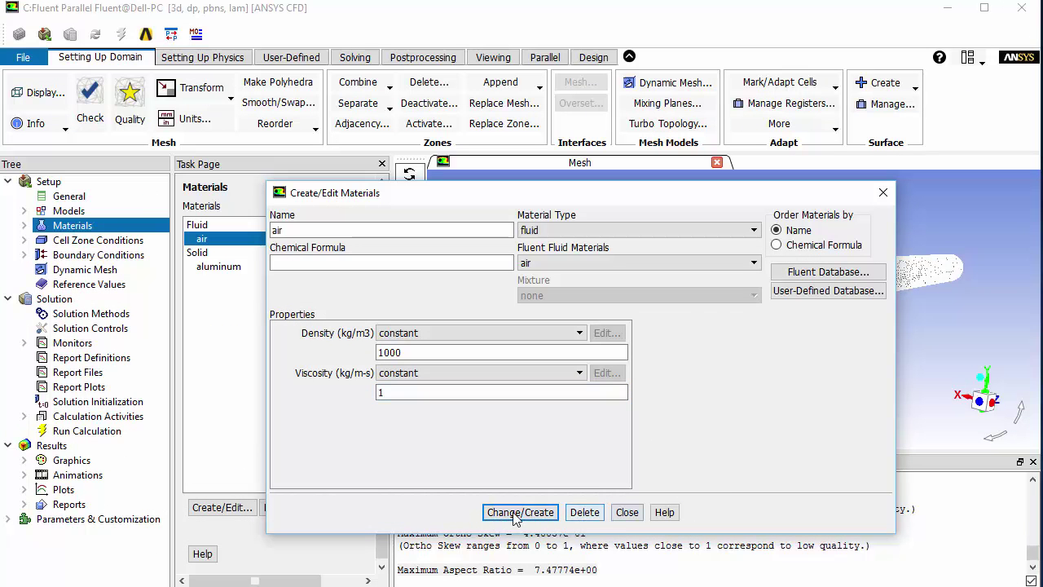
click(628, 513)
- Set the velocity magnitude at the velocity-inlet boundary "in" to 1 m/s
click(122, 240)
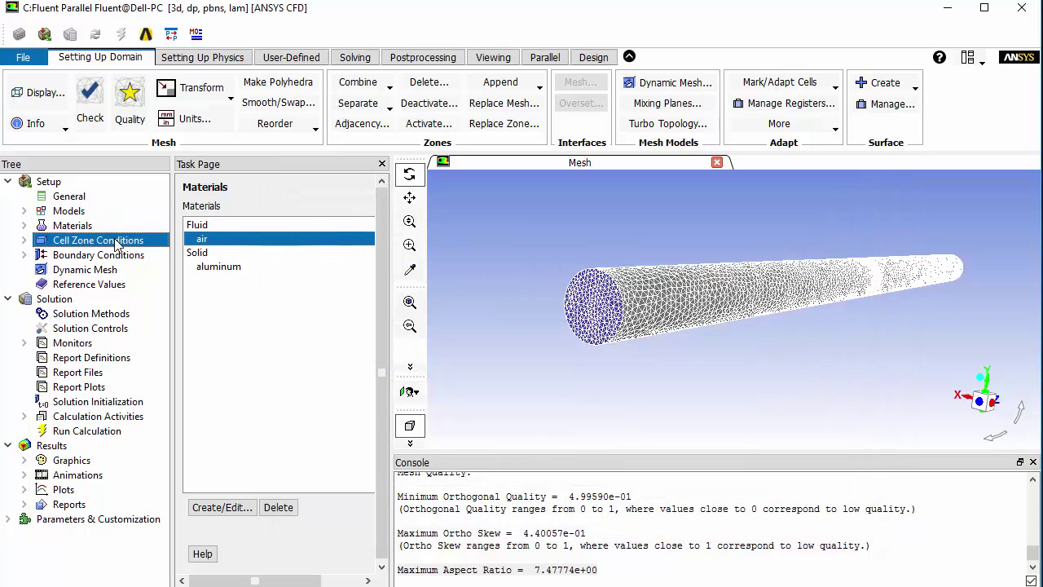
click(118, 255)
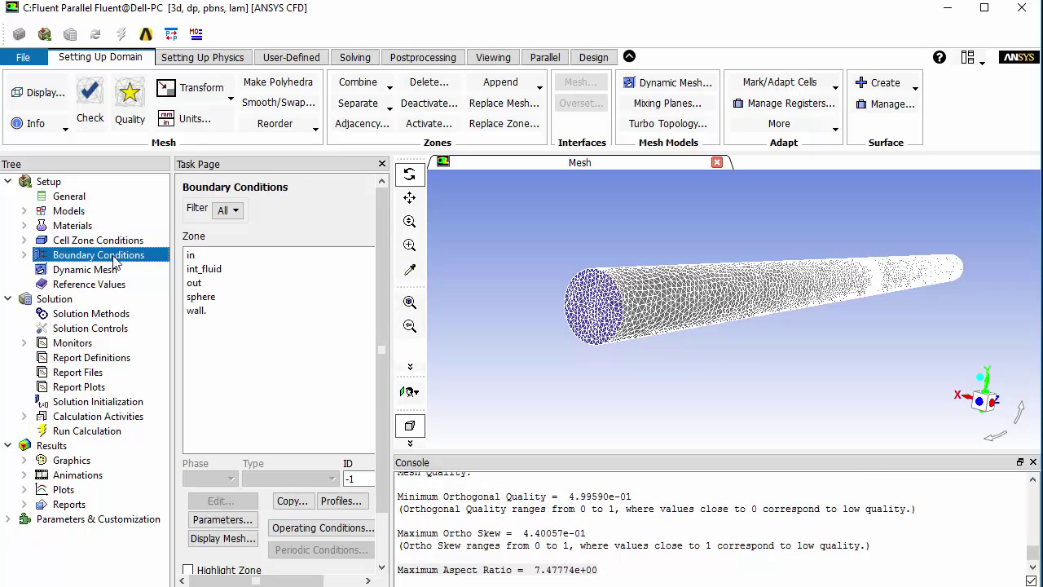
double_click(202, 255)
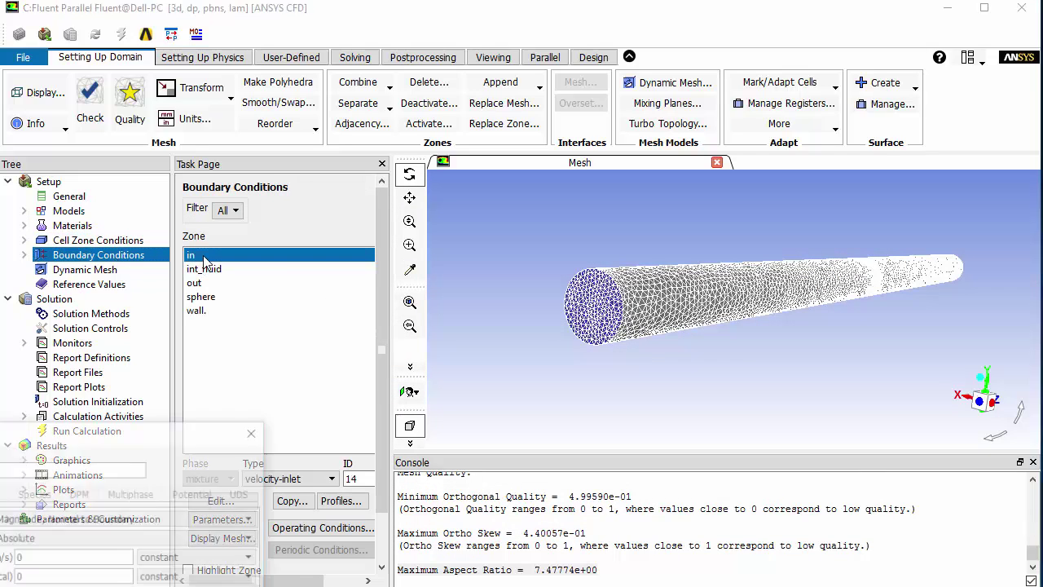
drag(54, 438, 584, 259)
double_click(570, 380)
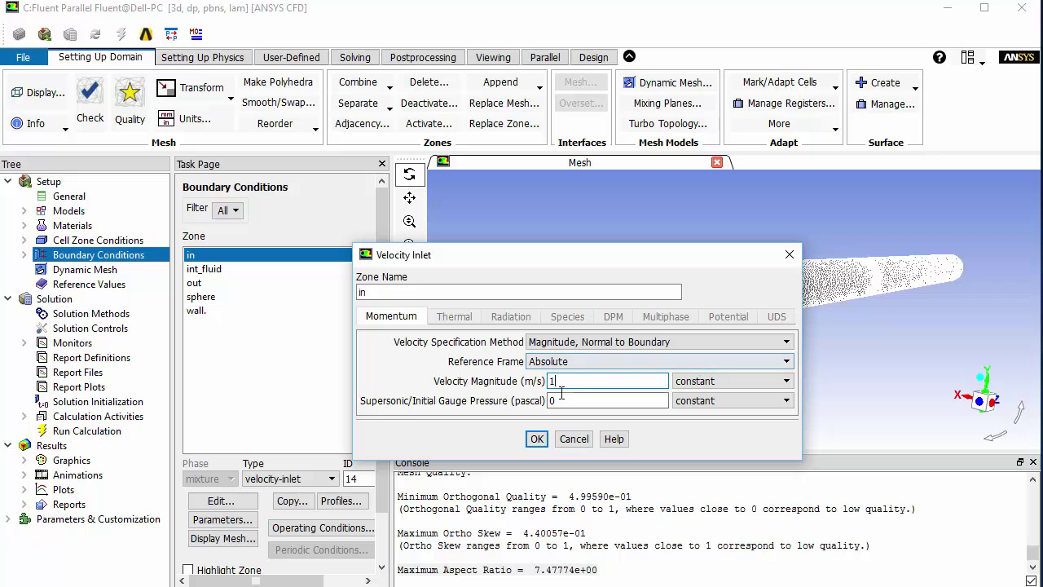
click(536, 438)
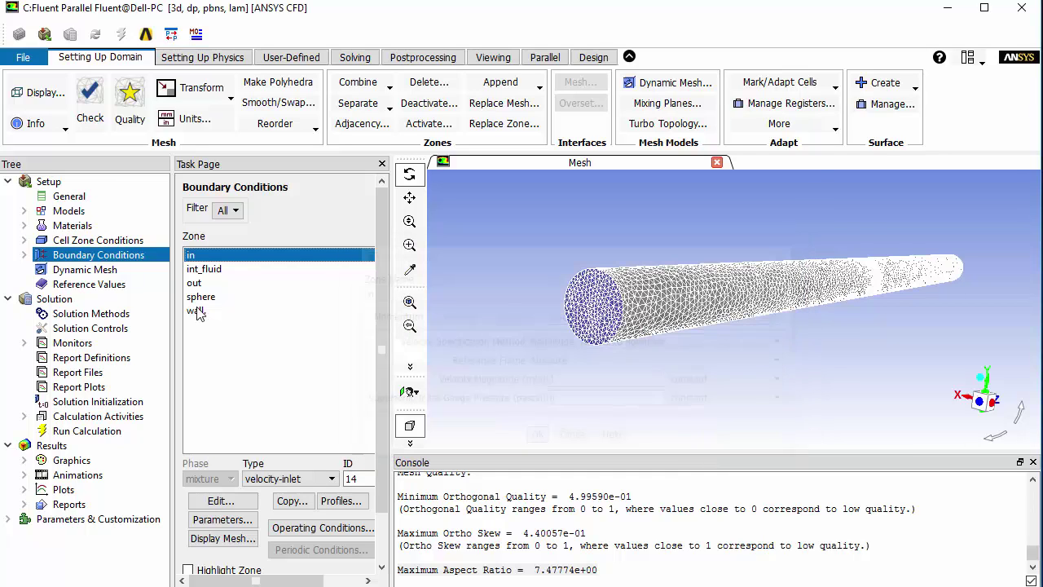
- Choose the Coupled pressure-velocity coupling scheme and change the solver's time setting to Transient
click(90, 316)
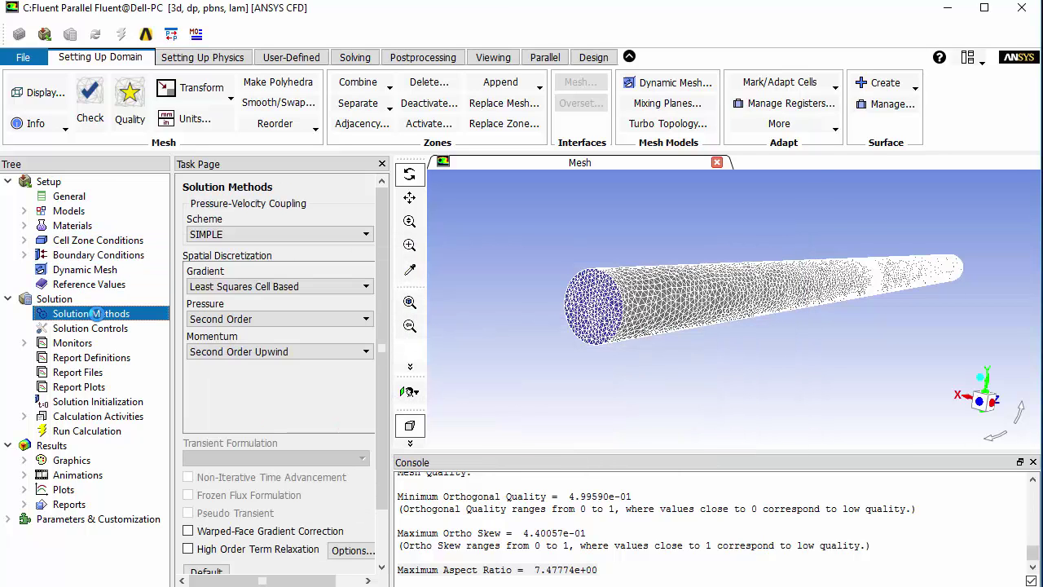
click(222, 234)
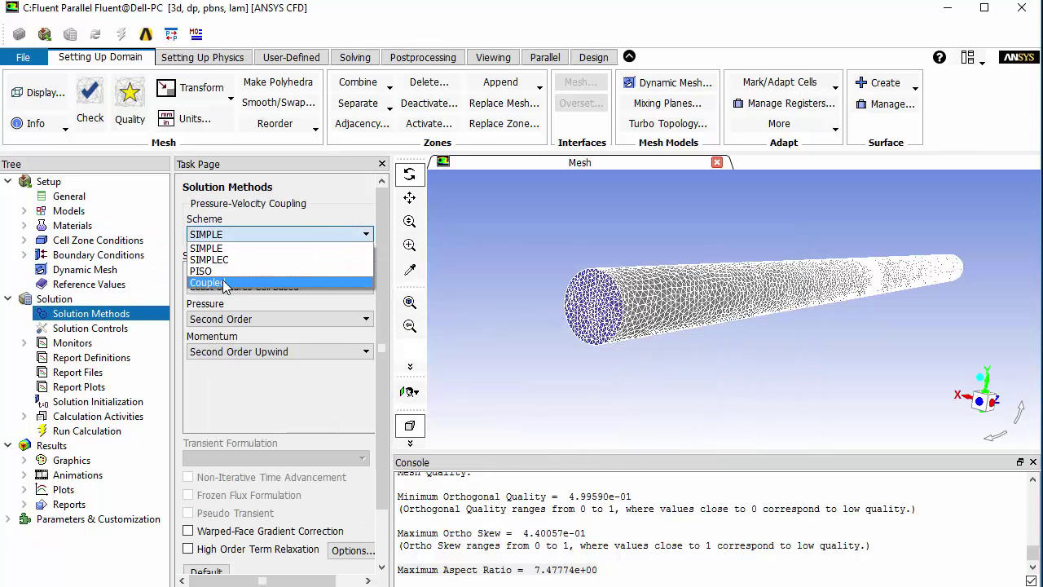
click(213, 282)
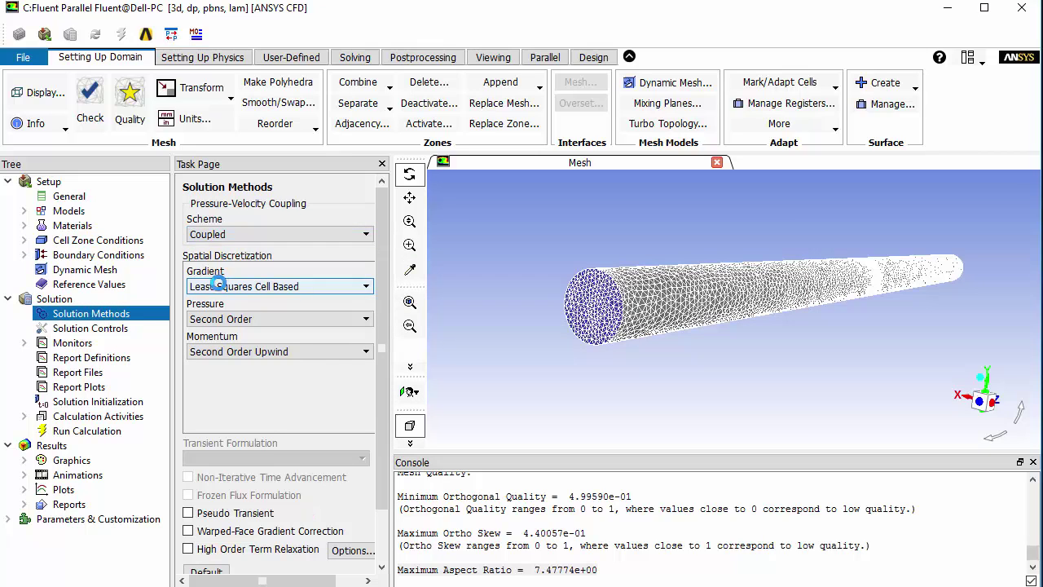
click(73, 198)
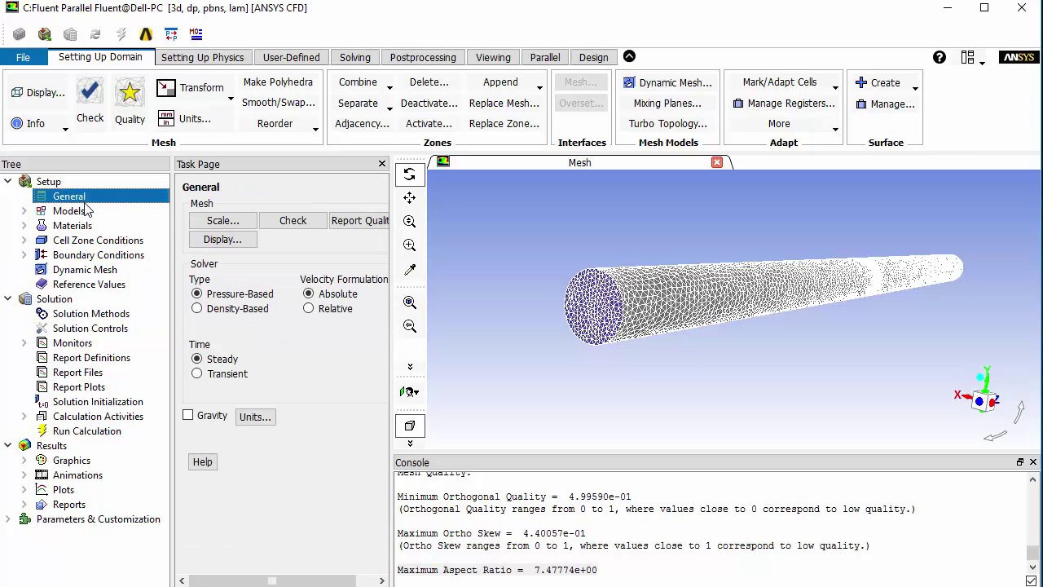
click(198, 374)
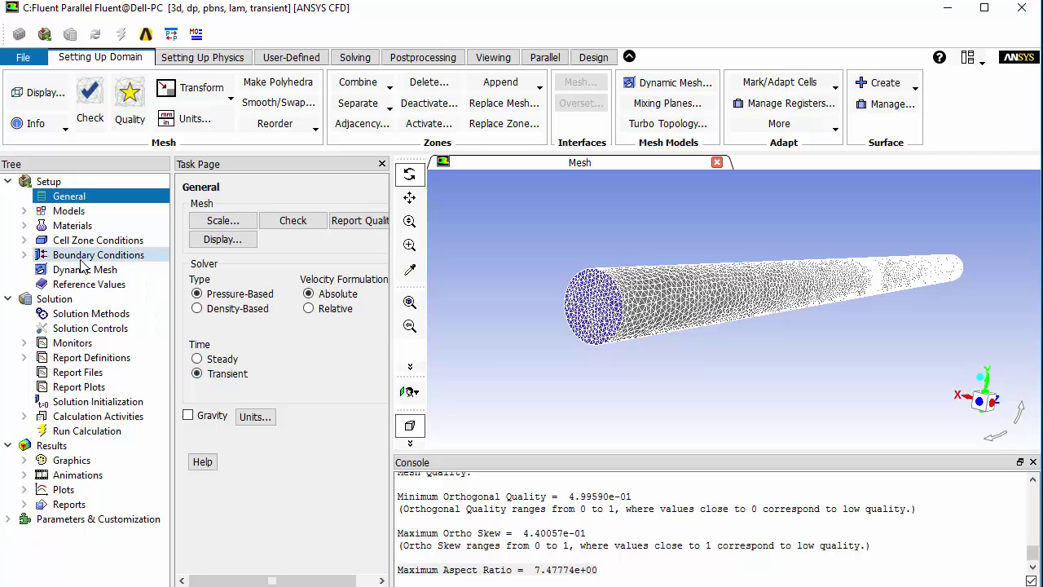
- Turn off the convergence checks for the continuity, x-velocity and y-velocity residuals in the residual monitors
click(97, 343)
double_click(269, 238)
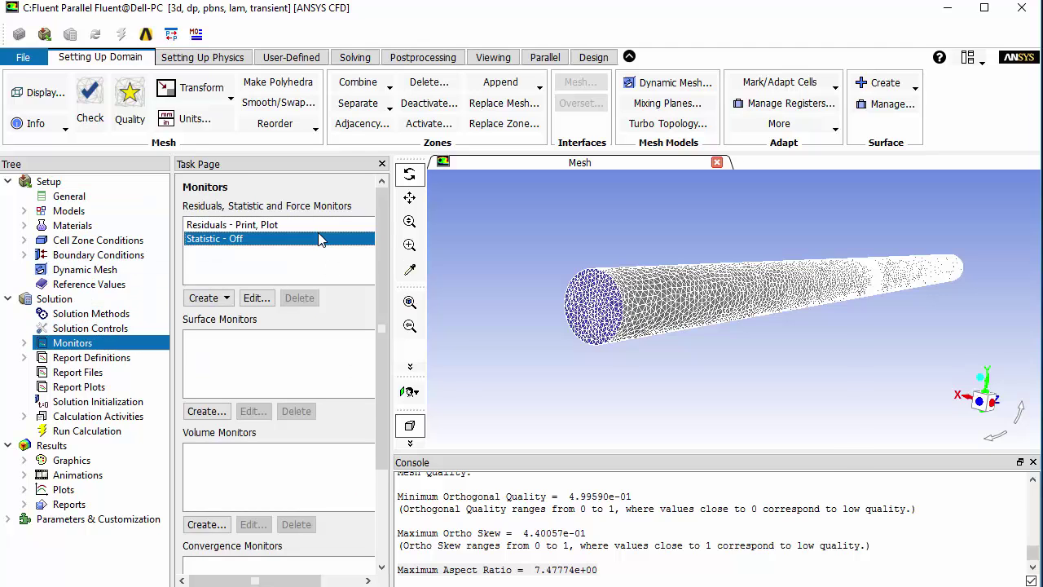
click(663, 487)
double_click(236, 224)
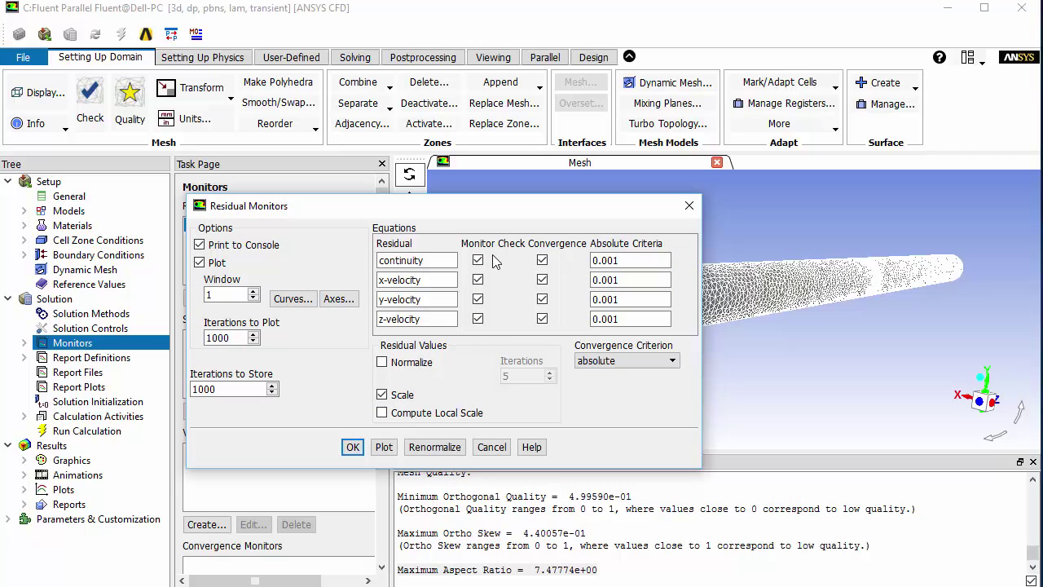
click(542, 260)
click(542, 279)
click(541, 299)
click(612, 261)
click(355, 447)
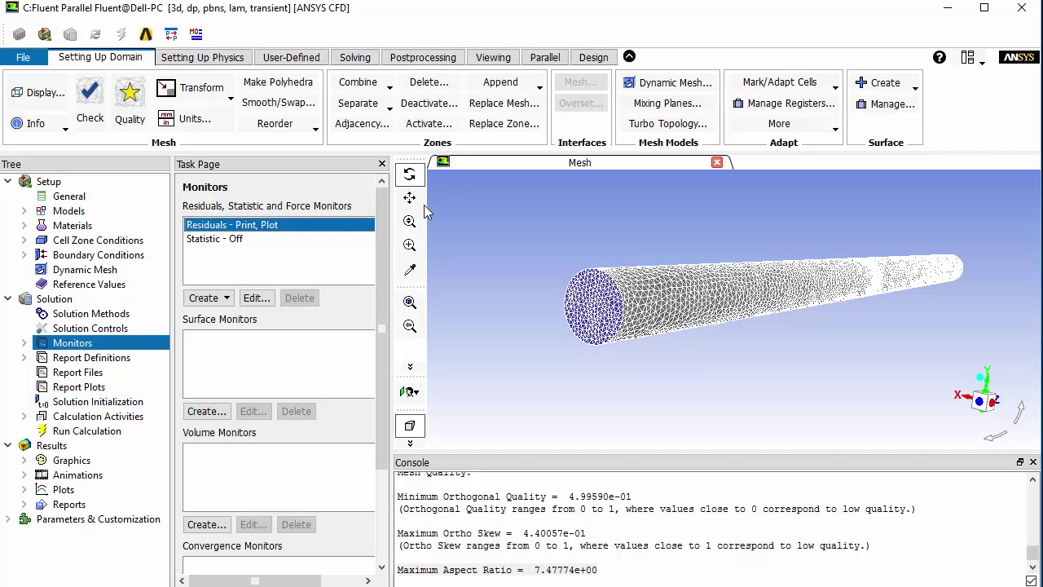
- Enable the dynamic mesh model with the Smoothing and Remeshing mesh methods
click(655, 84)
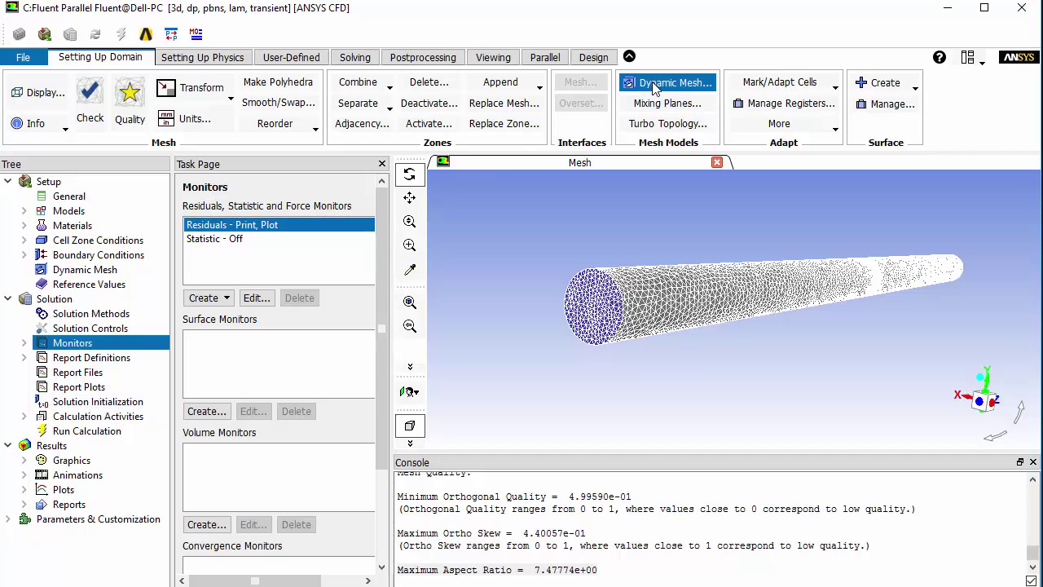
click(189, 205)
click(201, 239)
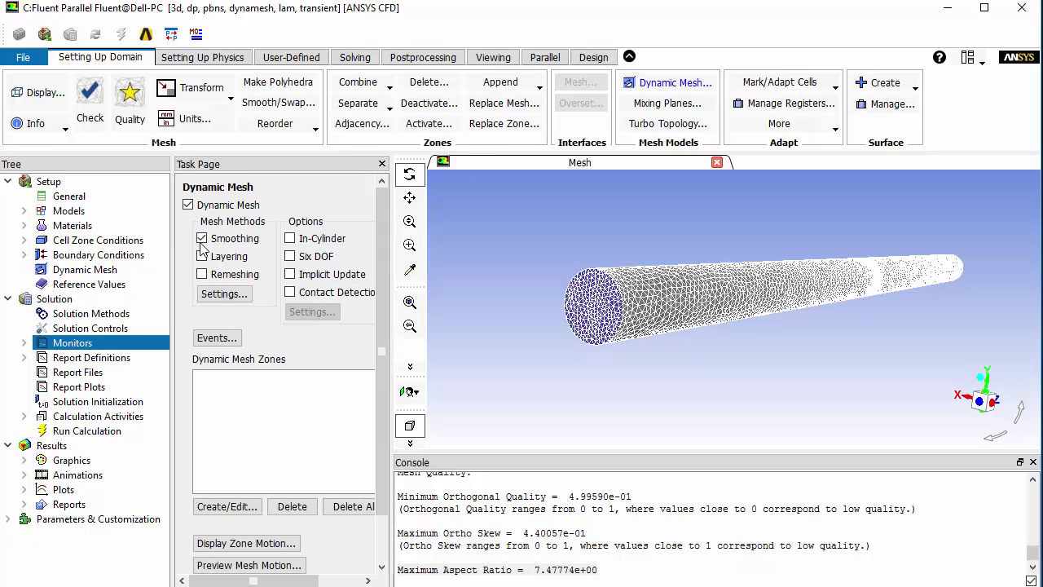
- Set the smoothing method to Diffusion with a diffusion parameter of 0.45
click(223, 294)
mouse_move(399, 185)
mouse_down()
mouse_move(648, 184)
mouse_move(387, 183)
mouse_up()
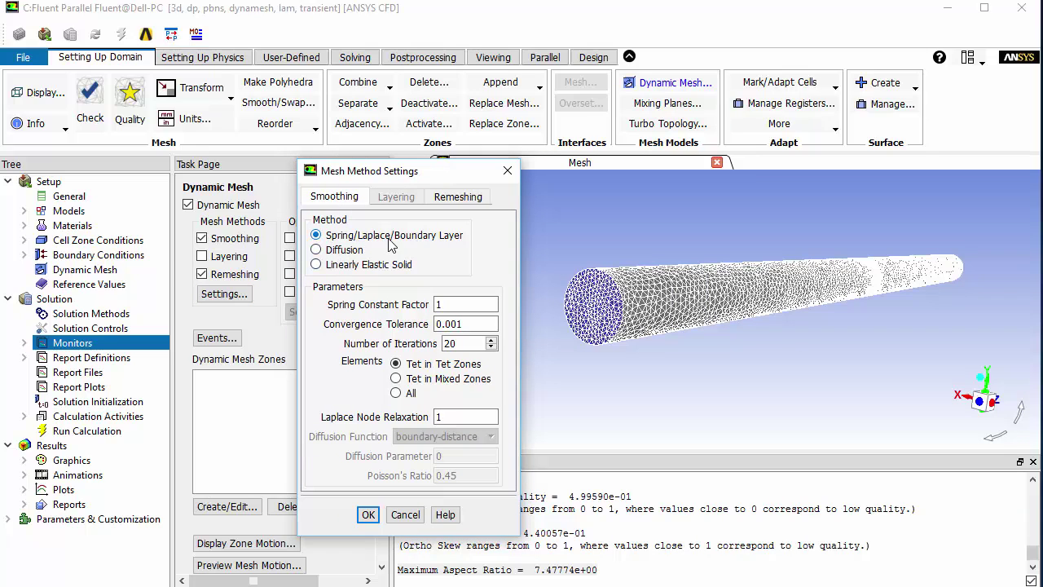
click(341, 251)
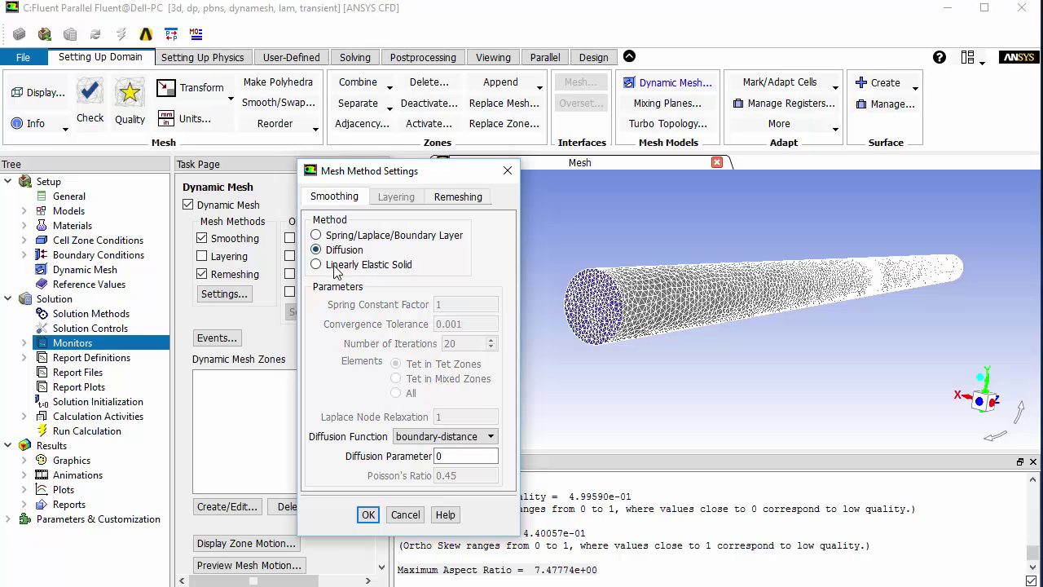
double_click(441, 456)
click(368, 516)
click(369, 515)
- Enable the Local Face remeshing method in the dynamic mesh method settings
click(224, 293)
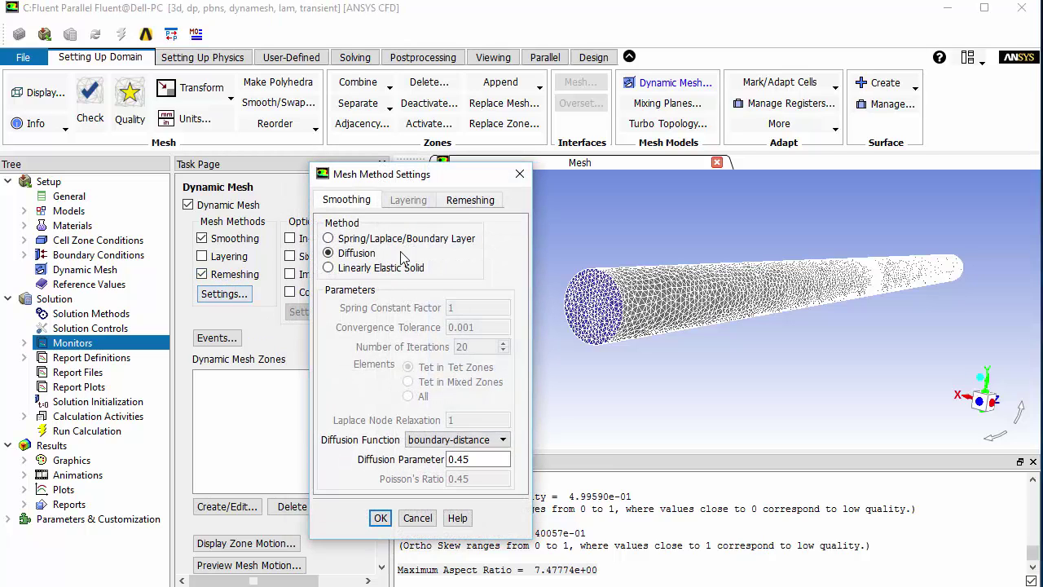
click(478, 202)
click(347, 255)
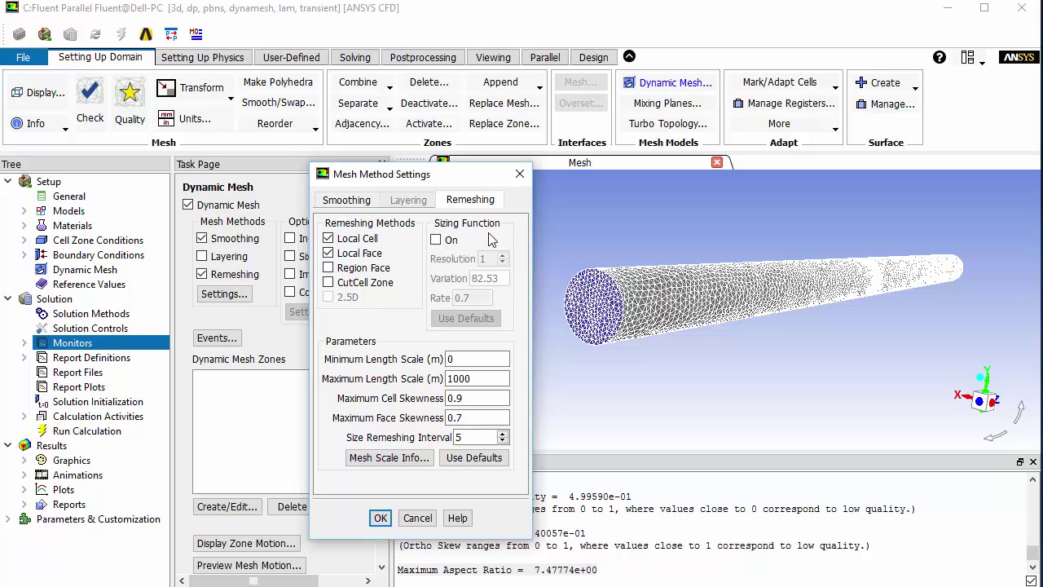
- Display the mesh scale info beside the remeshing length scale parameters
double_click(451, 358)
double_click(453, 378)
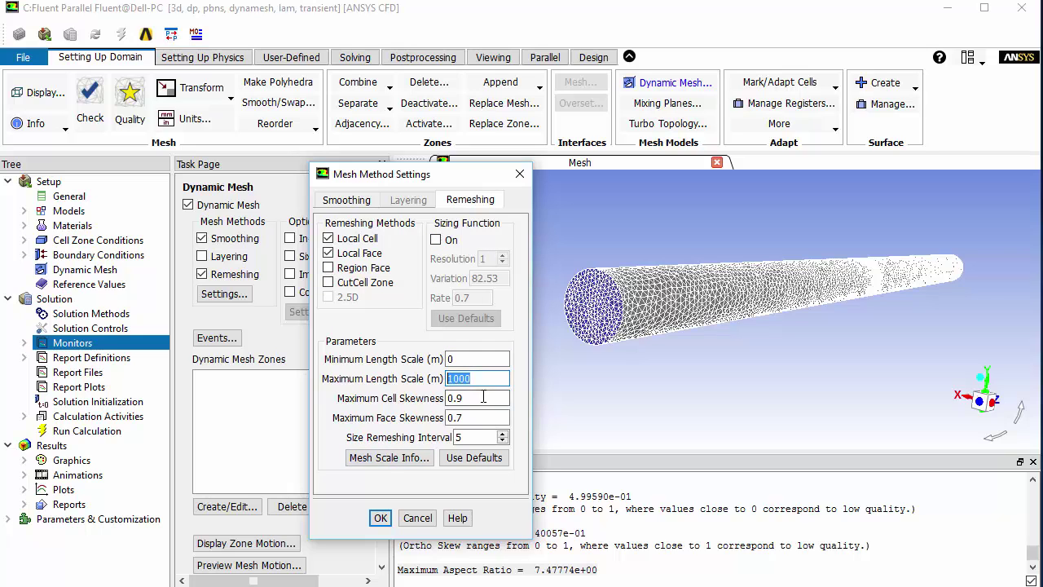
click(389, 459)
drag(655, 195, 796, 199)
- Try to copy the minimum length scale from the mesh scale info into the remeshing parameters
double_click(745, 224)
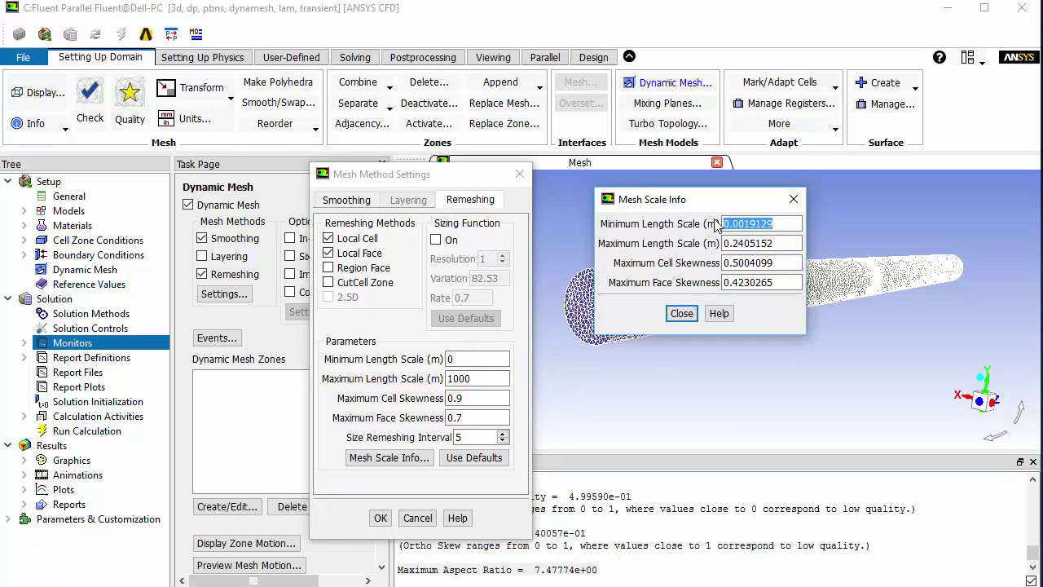
right_click(750, 231)
click(782, 236)
double_click(450, 359)
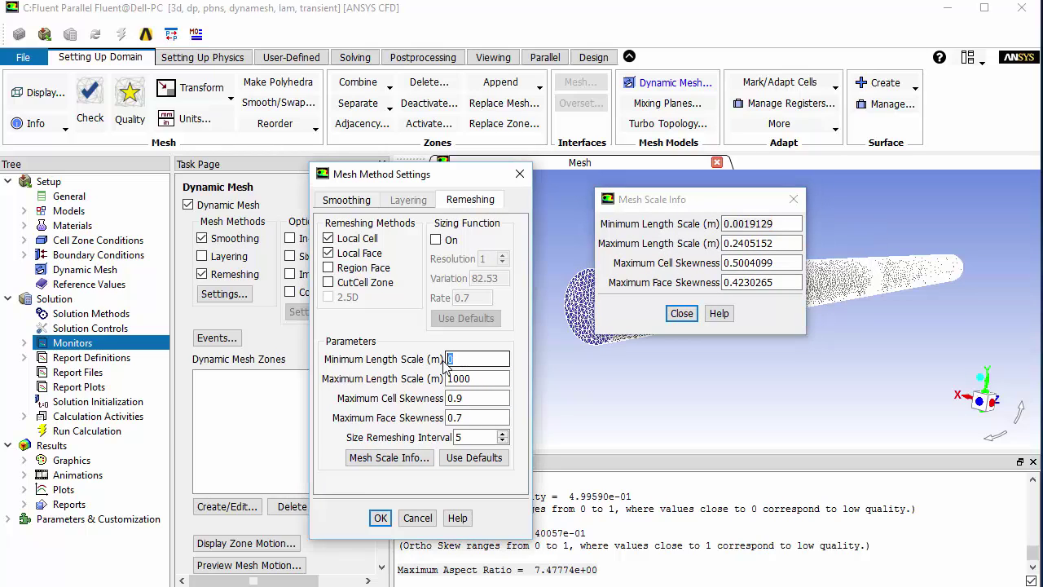
right_click(459, 360)
click(489, 440)
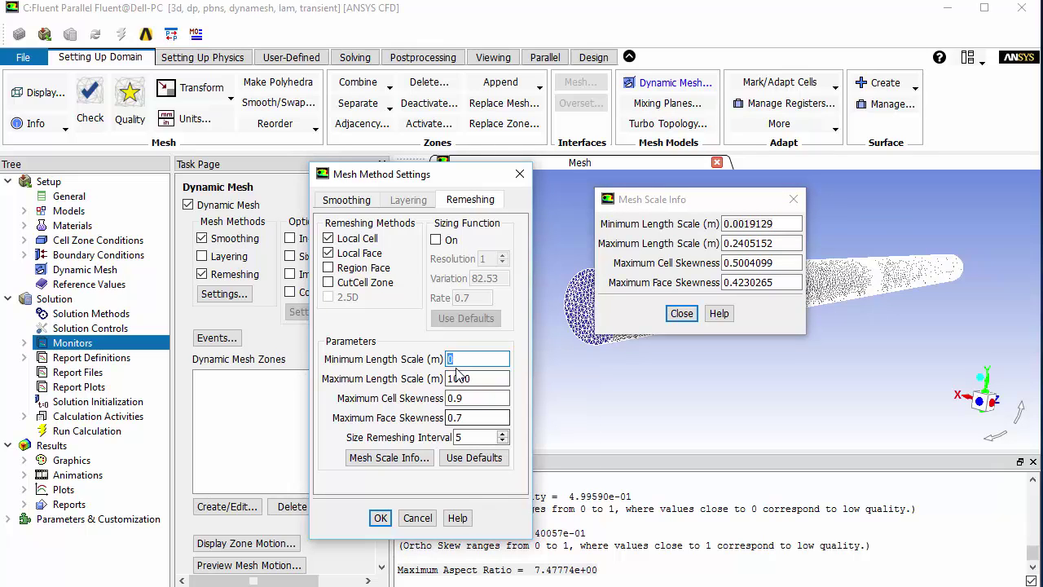
- Copy the minimum length scale of 0.0019129 m from the mesh scale info into the remeshing parameters
drag(773, 234, 711, 221)
right_click(755, 221)
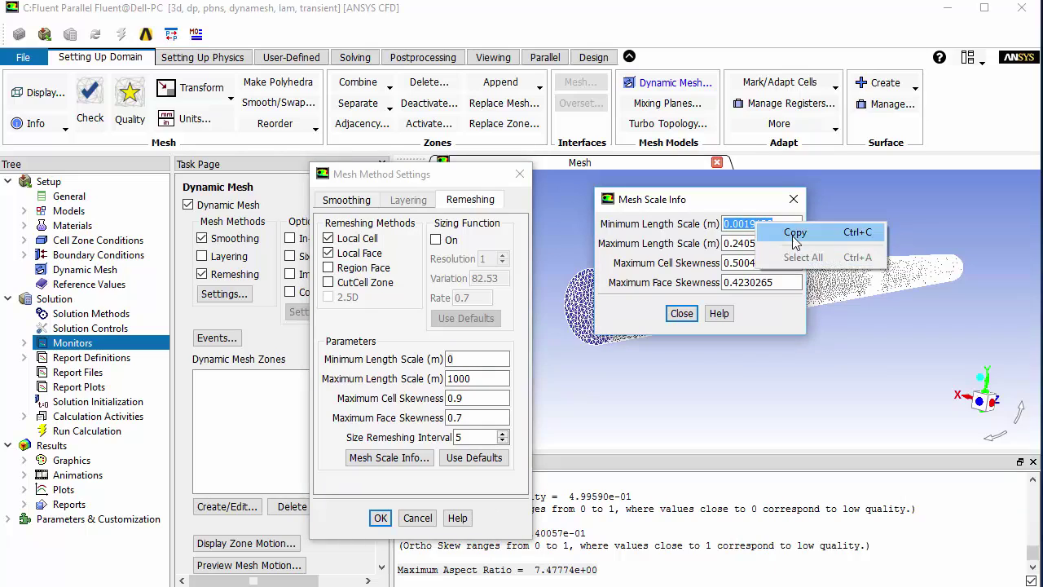
click(786, 233)
click(458, 359)
double_click(459, 359)
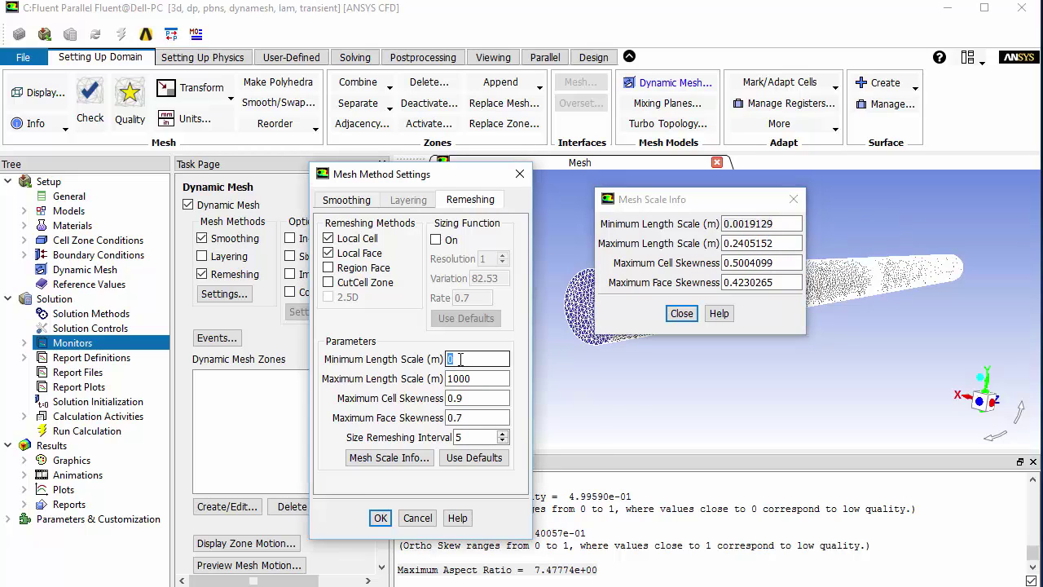
right_click(458, 359)
click(500, 447)
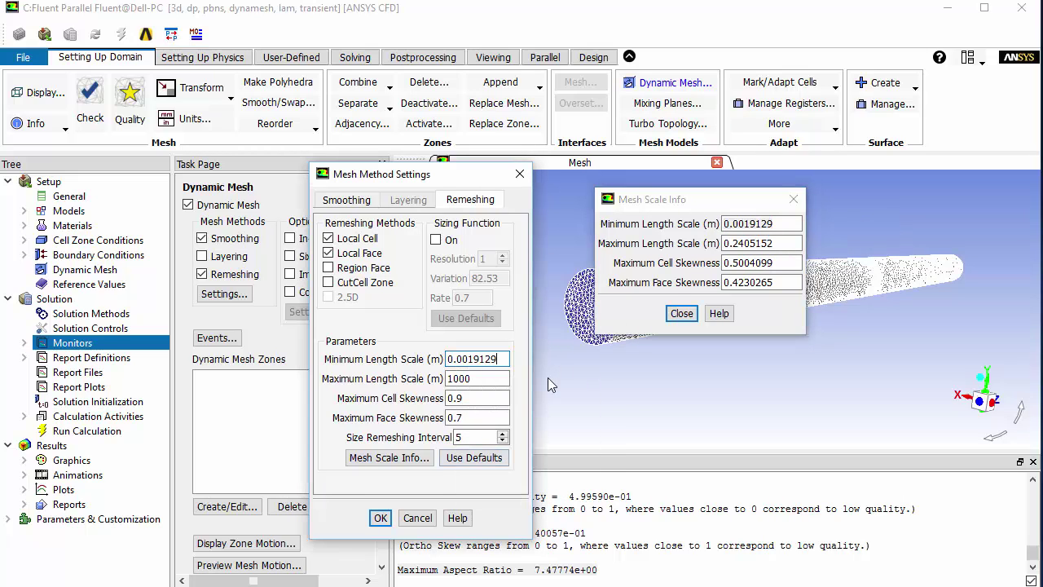
- Copy the maximum length scale of 0.2405152 m from the mesh scale info into the remeshing parameters
click(771, 245)
drag(770, 246, 694, 252)
right_click(728, 247)
click(753, 259)
double_click(461, 378)
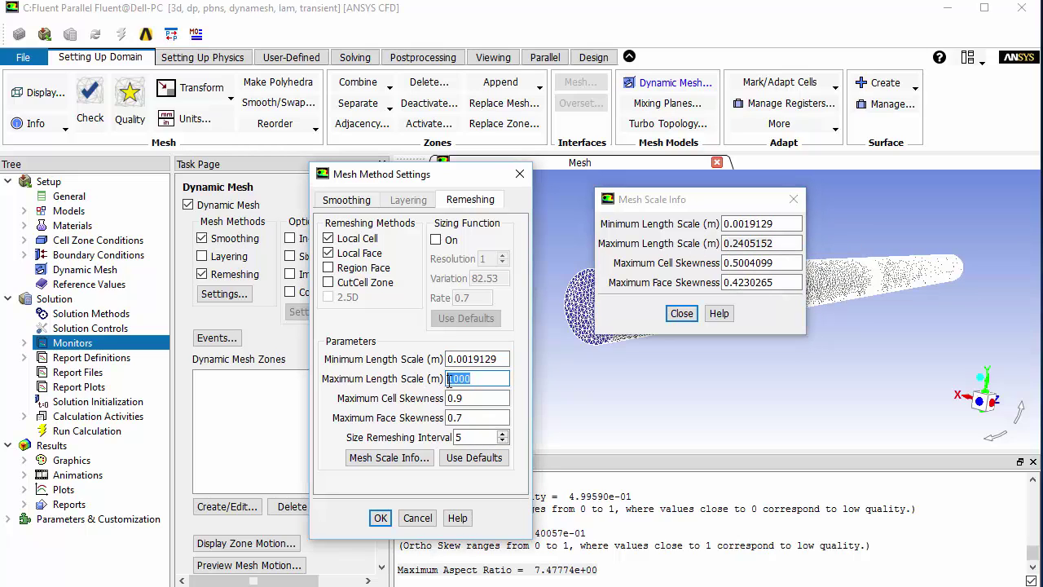
right_click(463, 380)
click(500, 466)
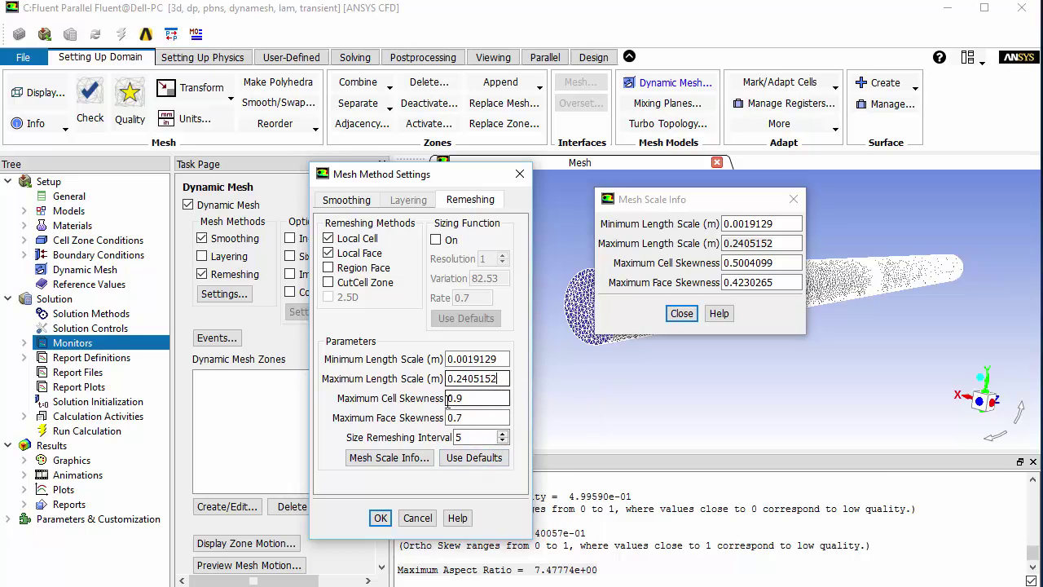
click(462, 418)
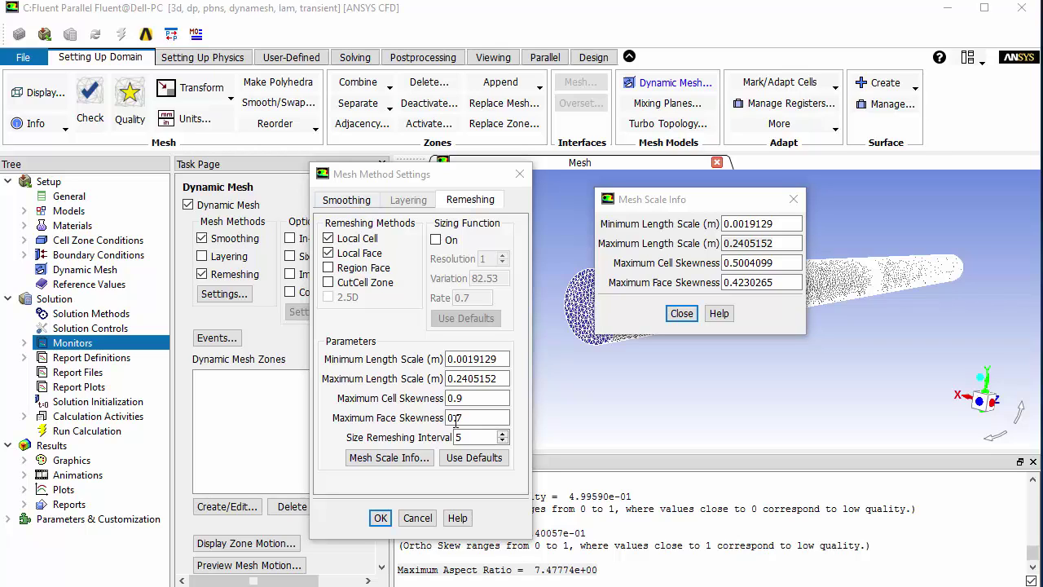
click(481, 422)
click(481, 399)
click(349, 202)
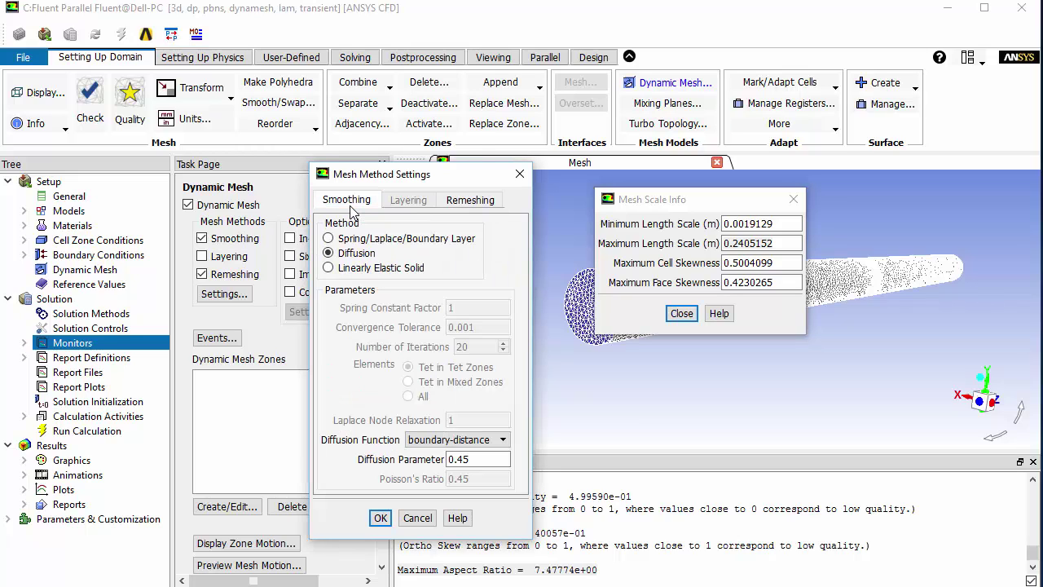
click(471, 206)
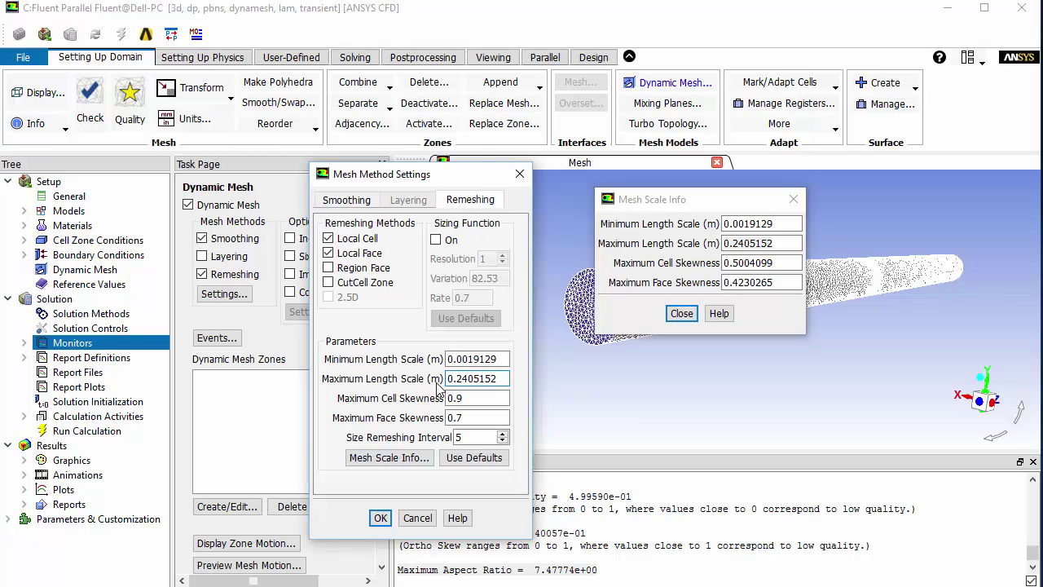
click(470, 399)
- Set the size remeshing interval to 1 and accept the mesh method settings
double_click(471, 440)
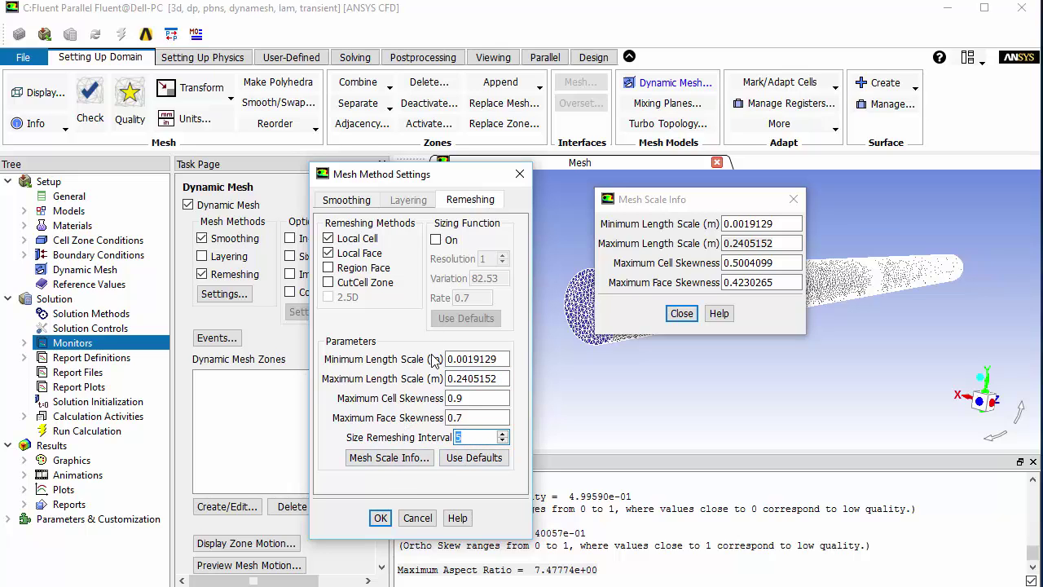
text(1)
click(379, 518)
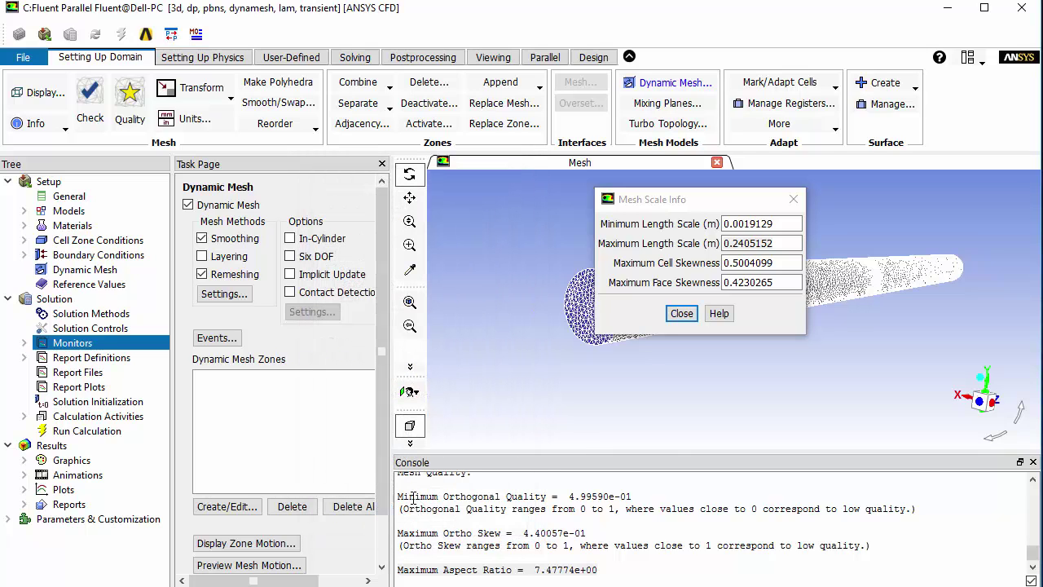
- Open the dynamic mesh zone definitions and close the mesh scale info
drag(384, 433, 383, 522)
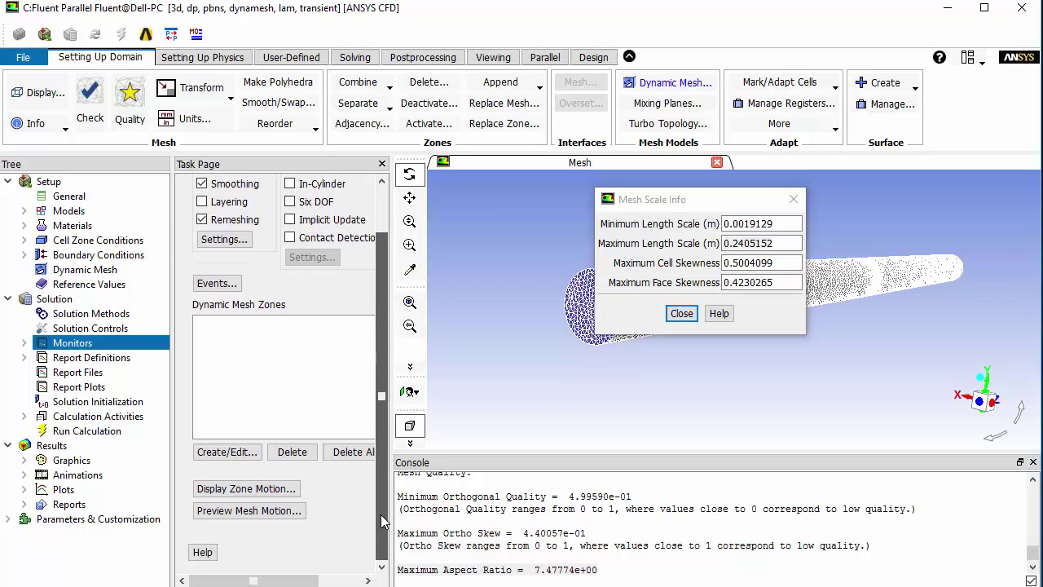
click(226, 451)
drag(102, 36, 434, 78)
click(793, 199)
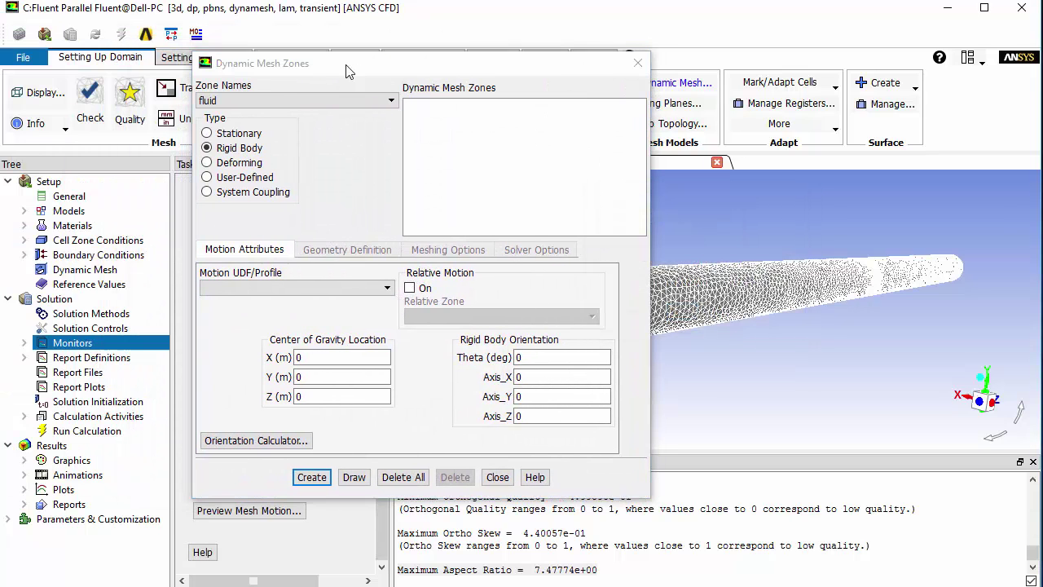
drag(354, 74, 664, 85)
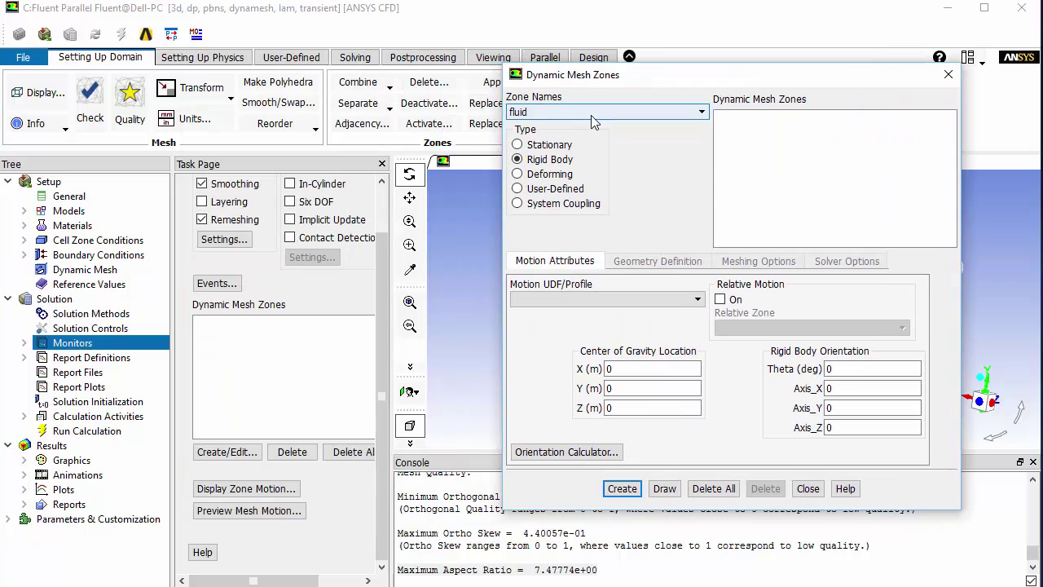
- Set the fluid zone's type to Deforming and display its zone scale info beside the meshing options
click(592, 114)
click(590, 117)
click(544, 174)
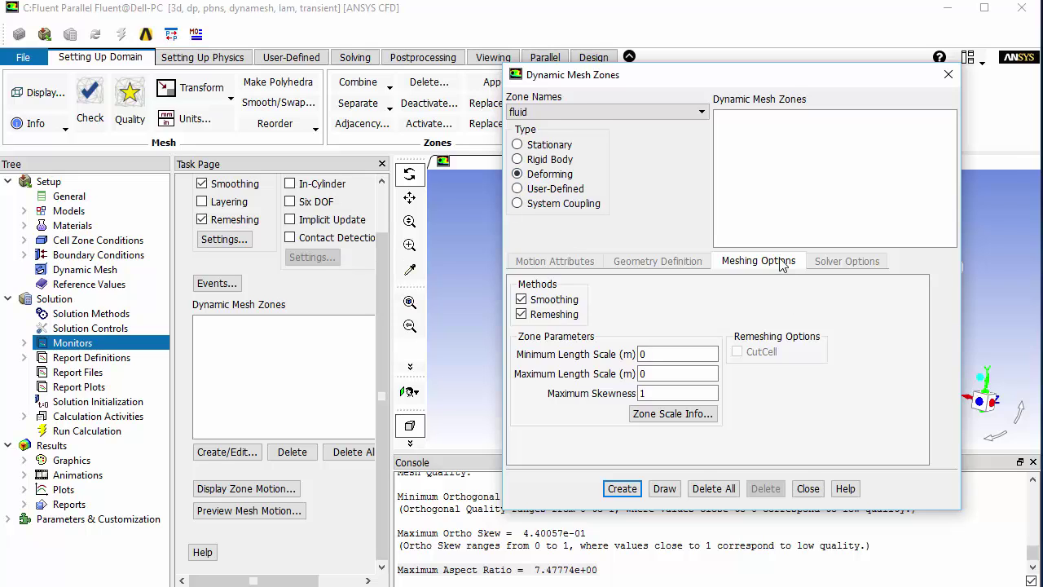
click(684, 413)
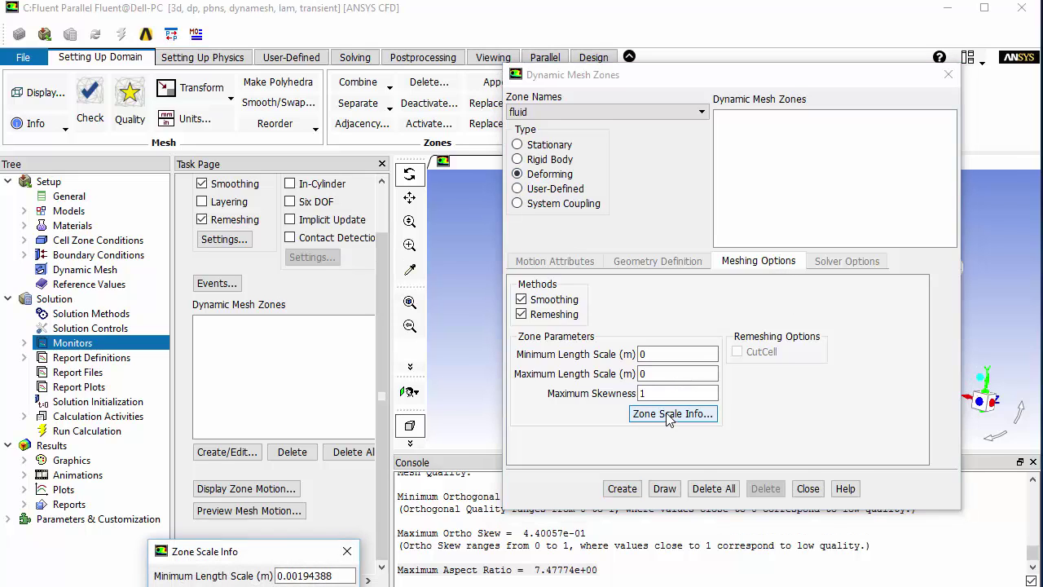
drag(270, 551, 319, 316)
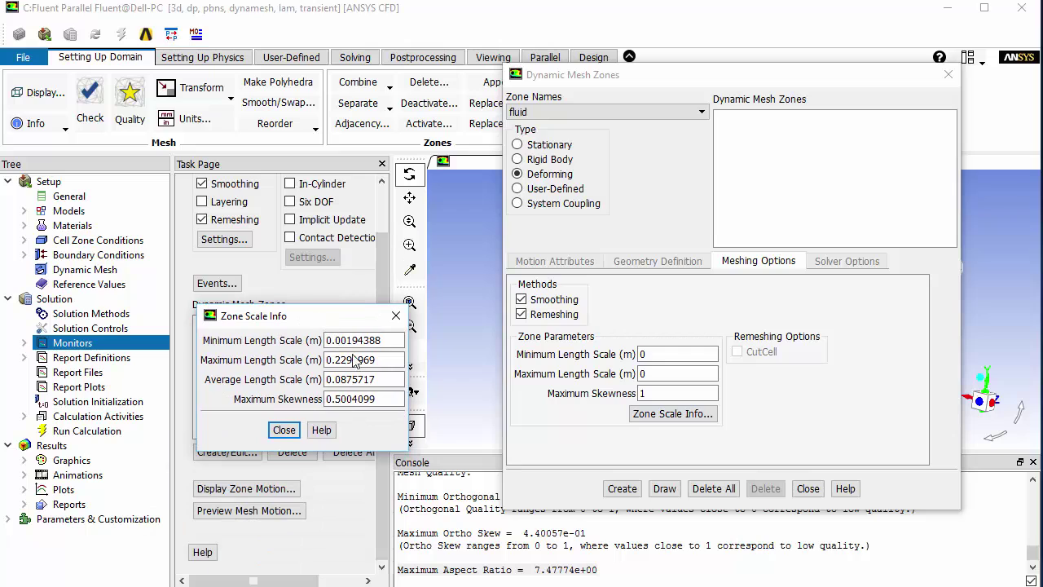
- Copy the minimum length scale of 0.00194388 m from the zone scale info into the fluid zone's parameters
drag(389, 344, 295, 346)
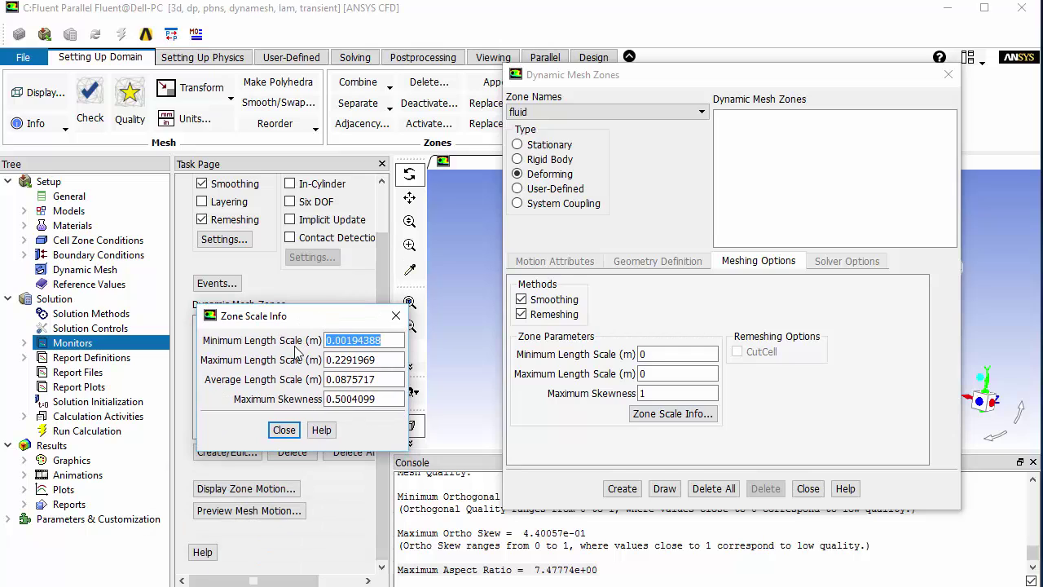
right_click(355, 350)
click(393, 347)
click(629, 353)
right_click(658, 353)
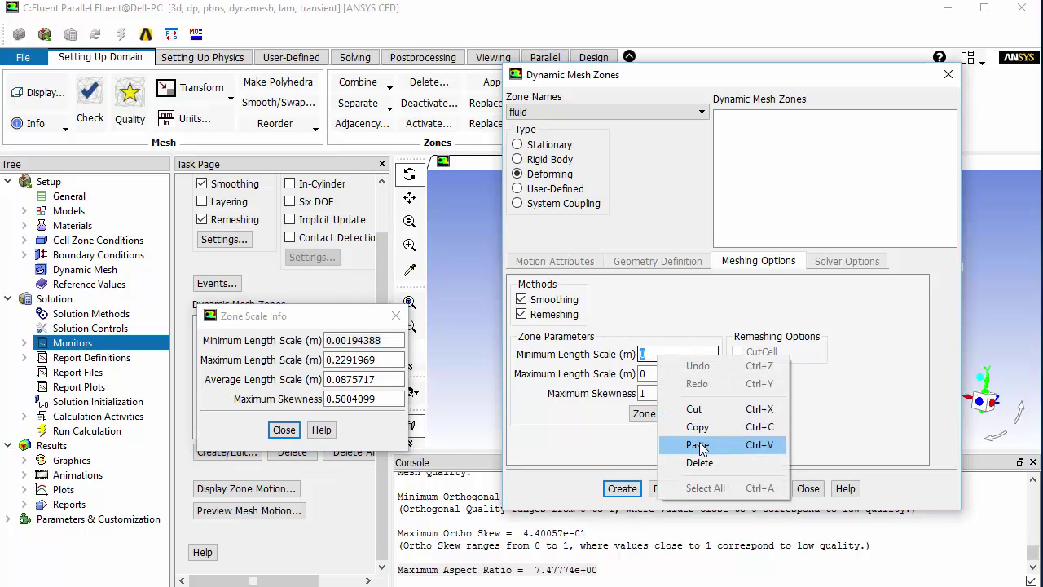
click(657, 440)
- Copy the maximum length scale of 0.2291969 m from the zone scale info into the fluid zone's parameters
drag(386, 369, 280, 363)
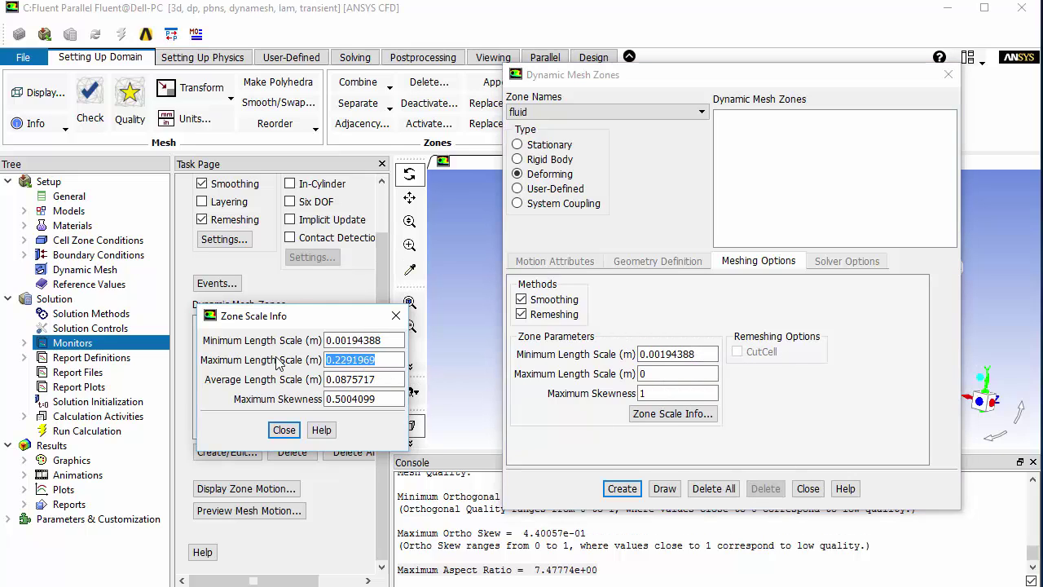
right_click(344, 364)
click(382, 372)
click(652, 373)
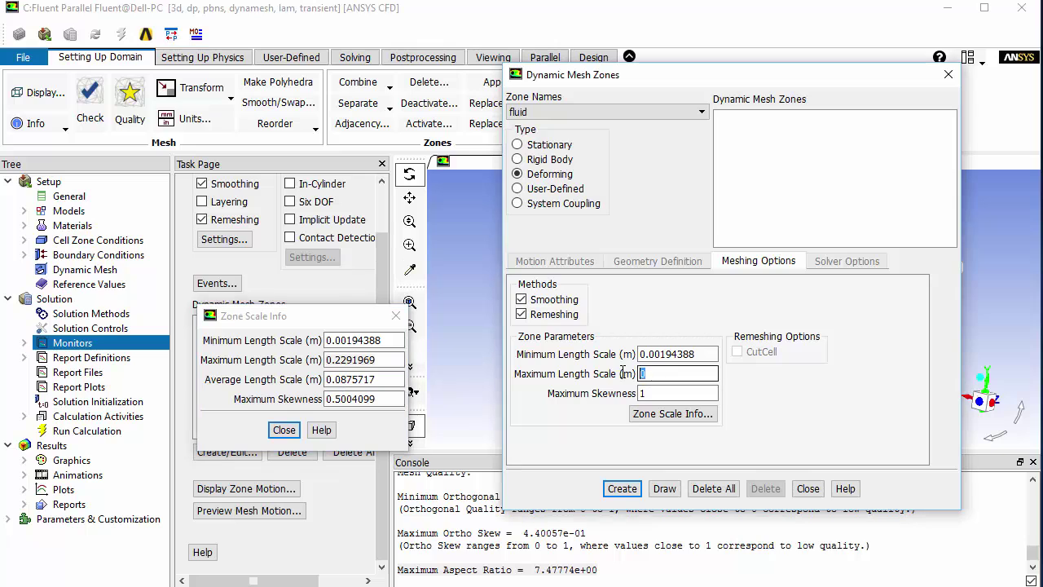
right_click(644, 373)
click(681, 461)
- Copy the maximum skewness of 0.5004099 into the fluid zone's parameters and create the deforming fluid zone
drag(381, 405, 325, 405)
right_click(348, 402)
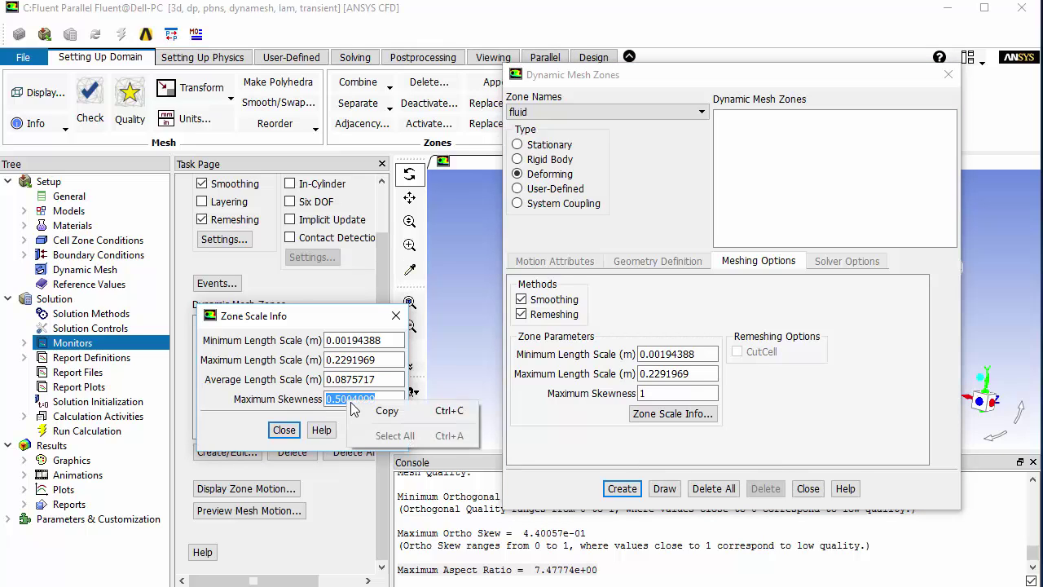
click(377, 413)
click(652, 392)
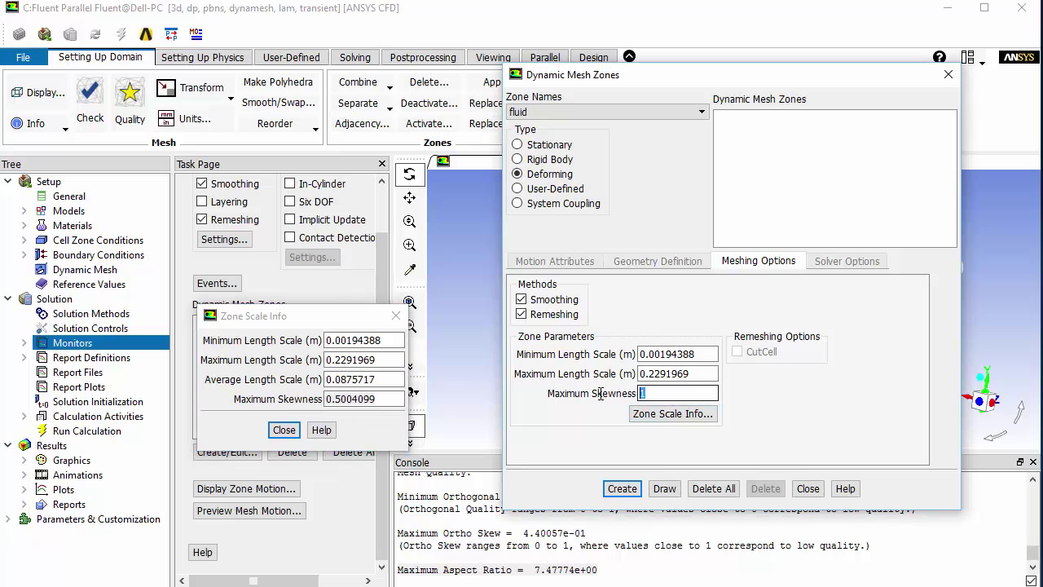
right_click(652, 392)
click(700, 481)
click(624, 489)
click(624, 490)
- Choose the zone "in" for the next dynamic mesh zone and set its type to Stationary
click(701, 111)
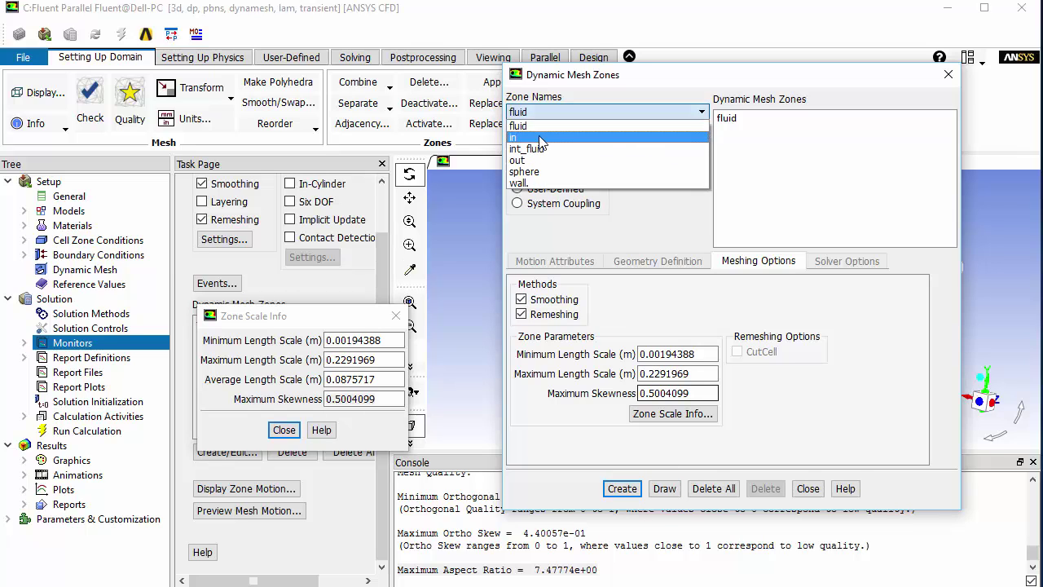
click(541, 138)
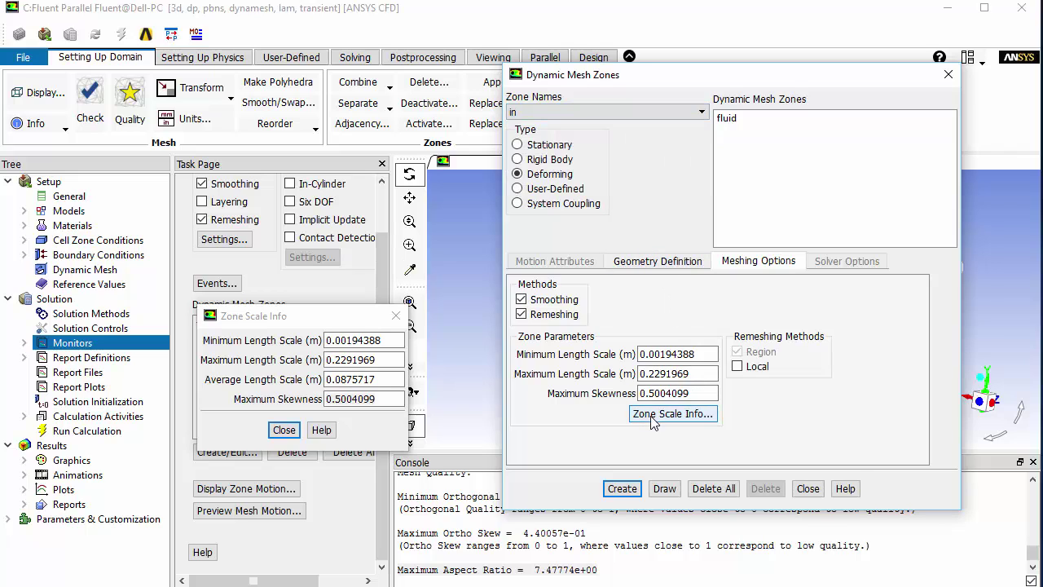
click(546, 145)
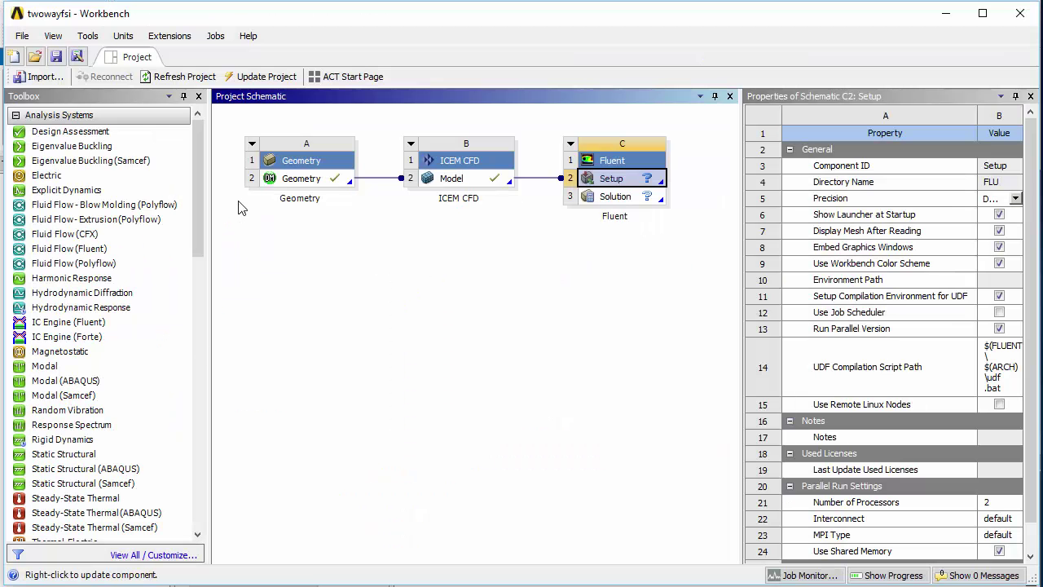
- Look up the IN part's maximum size in the ICEM CFD part mesh setup and create the stationary "in" zone in Fluent with a 0.08 m cell height
double_click(470, 180)
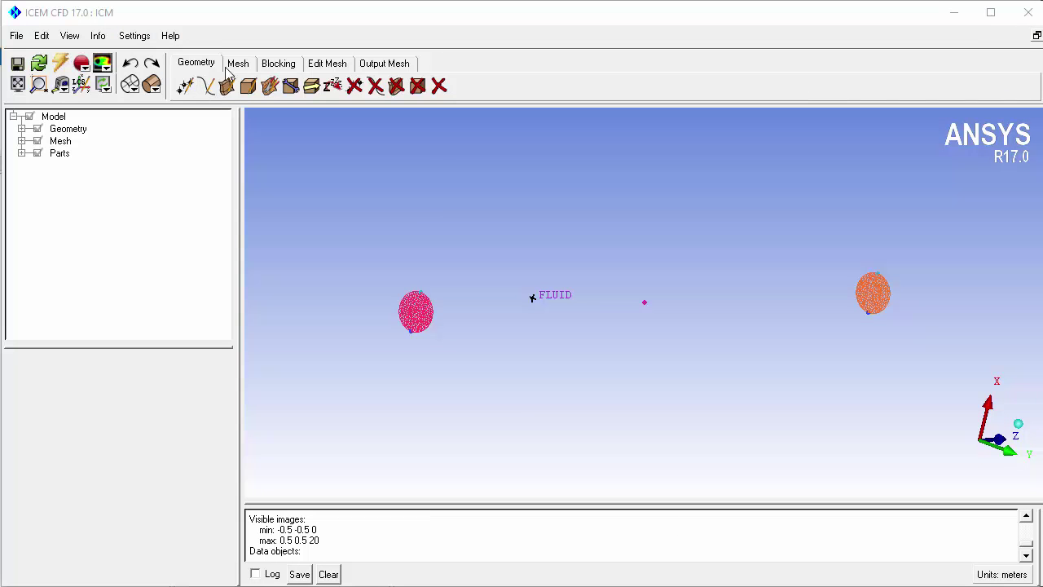
click(239, 64)
click(205, 84)
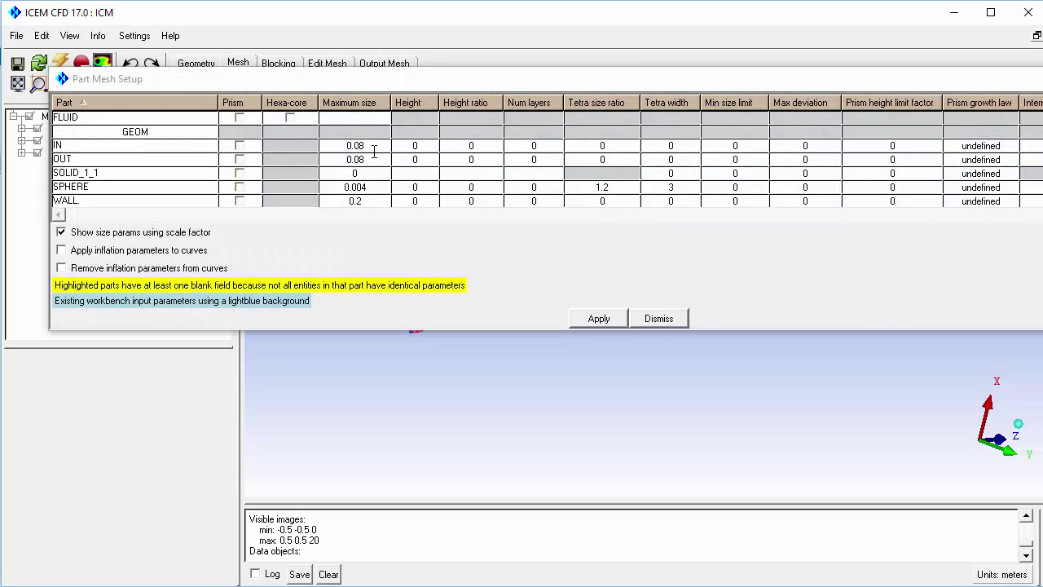
key(alt+Tab)
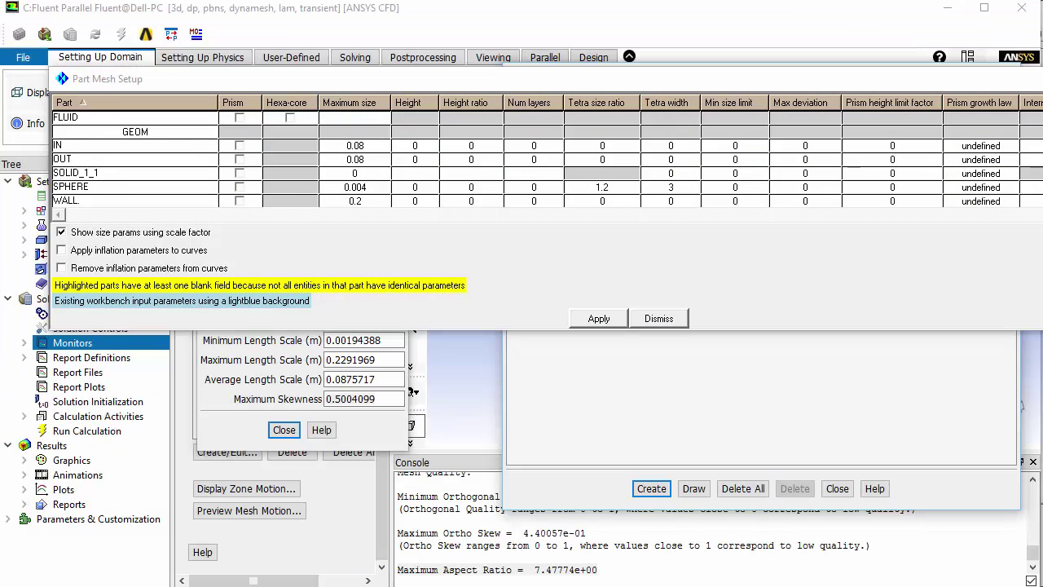
click(658, 319)
drag(807, 291, 750, 291)
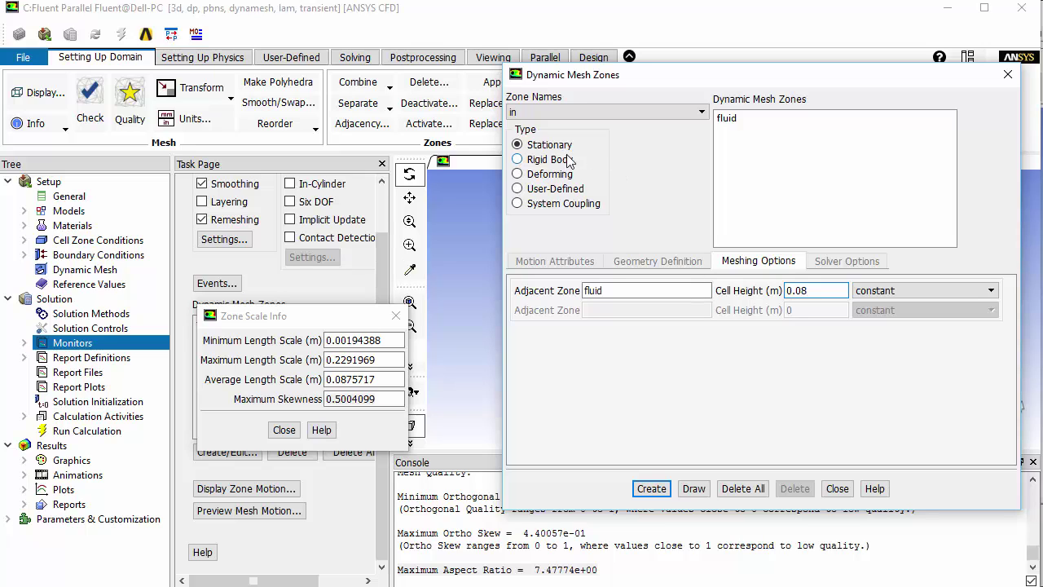
click(651, 488)
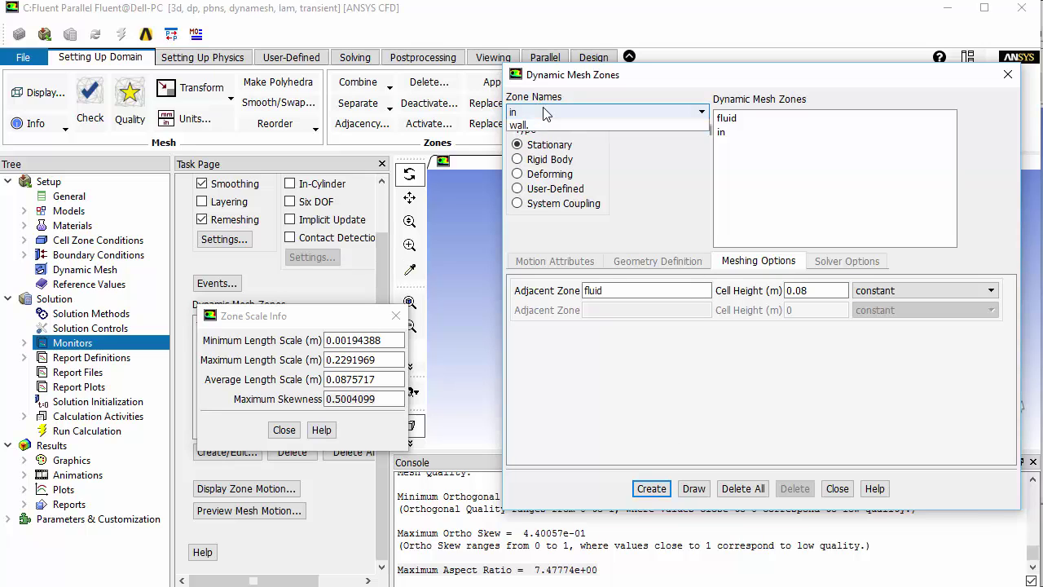
- Create a stationary dynamic mesh zone for "out" with a cell height of 0.08 m
click(544, 112)
click(544, 156)
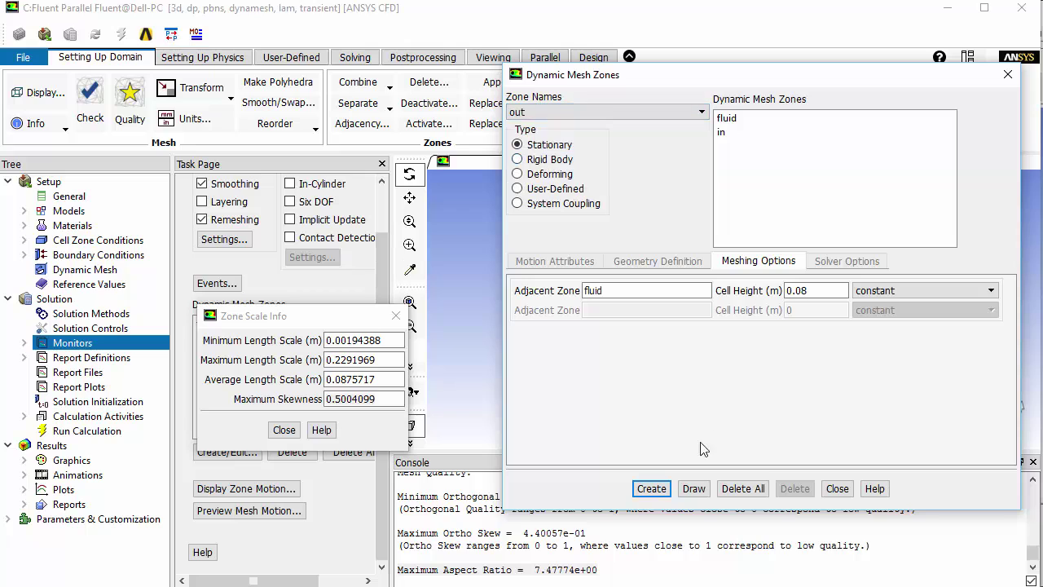
click(658, 486)
- Look up the WALL part's maximum size in the ICEM CFD part mesh setup and create the stationary wall zone in Fluent with a 0.2 m cell height
click(584, 114)
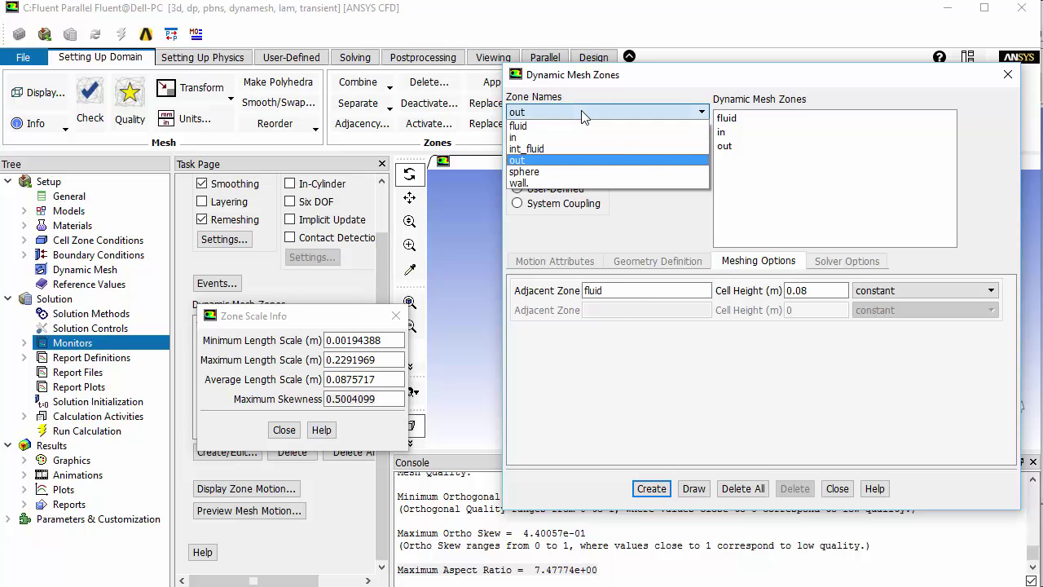
click(534, 184)
click(799, 292)
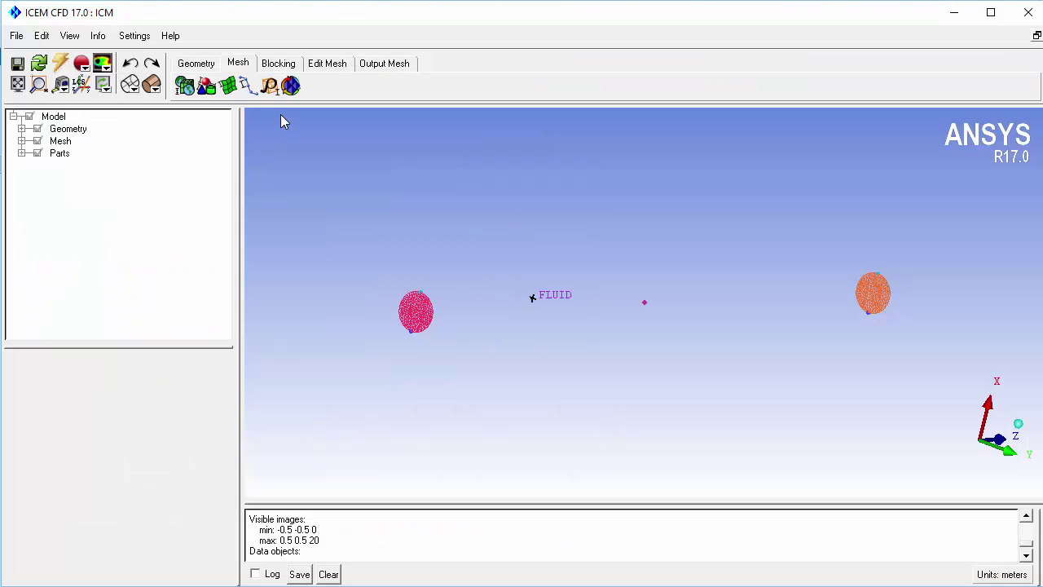
click(208, 85)
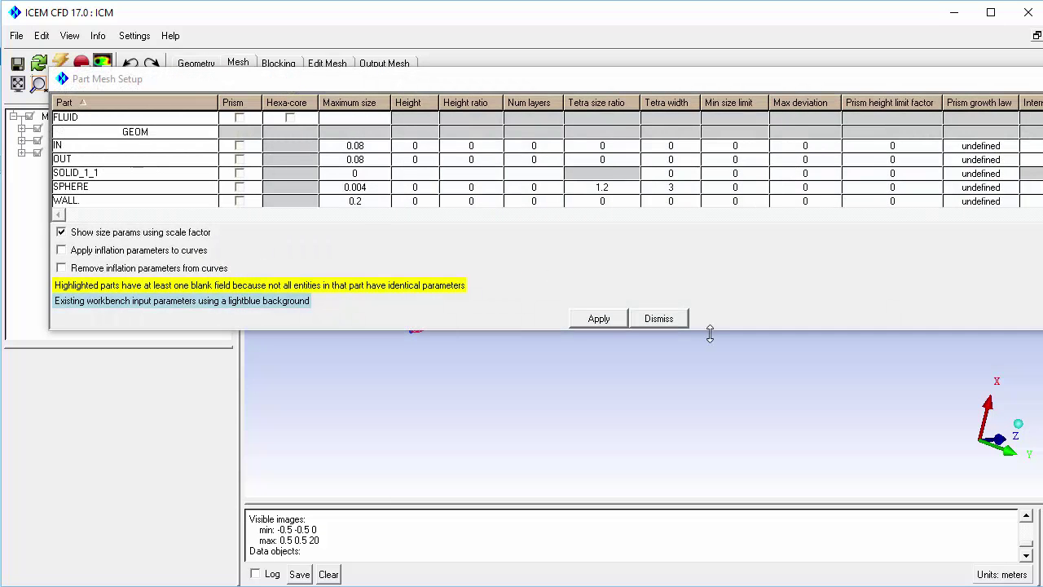
click(658, 318)
click(957, 21)
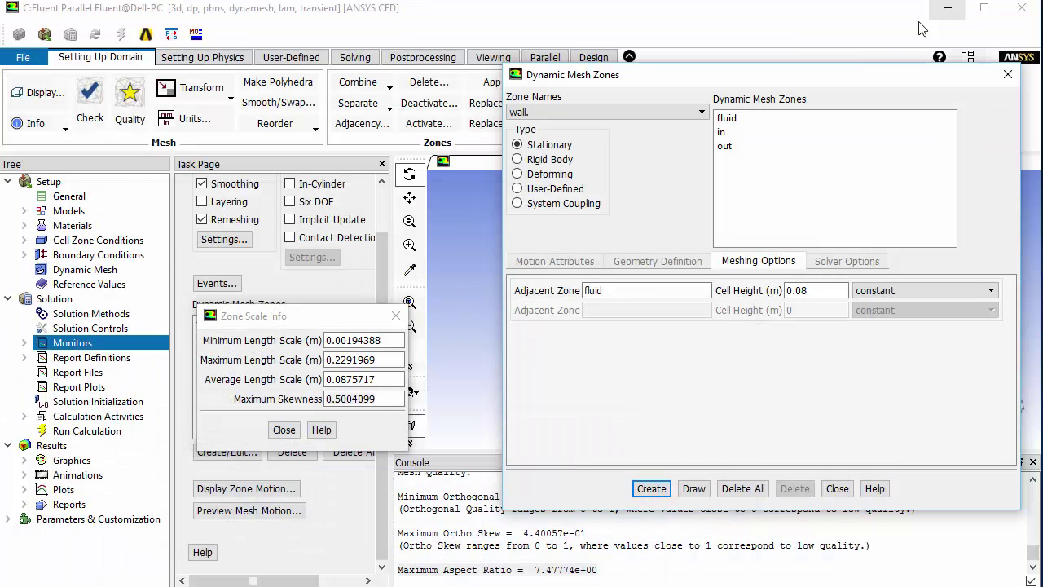
double_click(810, 290)
text(0)
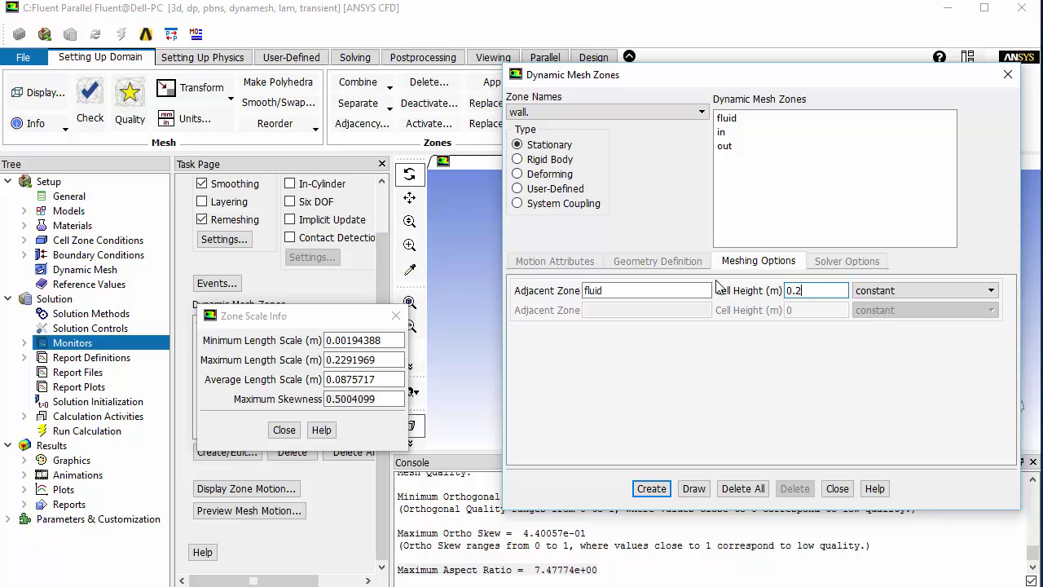
click(651, 488)
- Look up the SPHERE part's maximum size in ICEM CFD and create the sphere zone in Fluent as System Coupling with a 0.004 m cell height
click(604, 114)
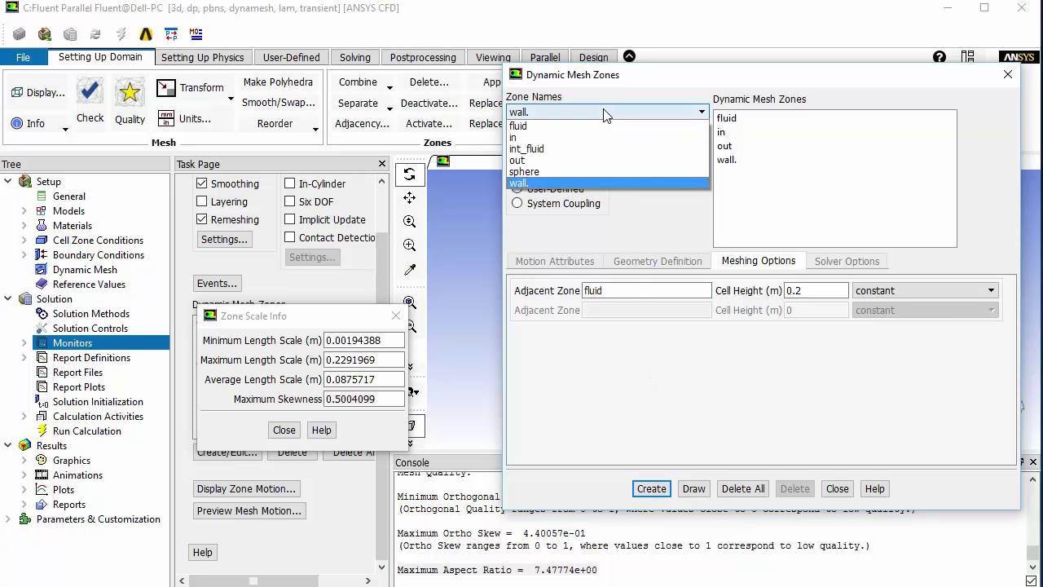
click(538, 171)
click(548, 205)
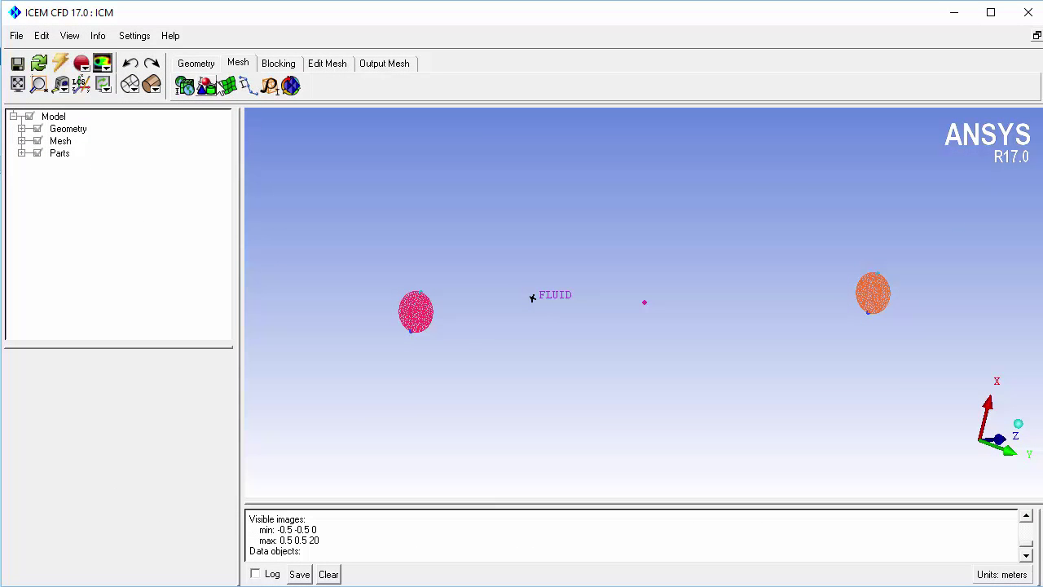
click(208, 84)
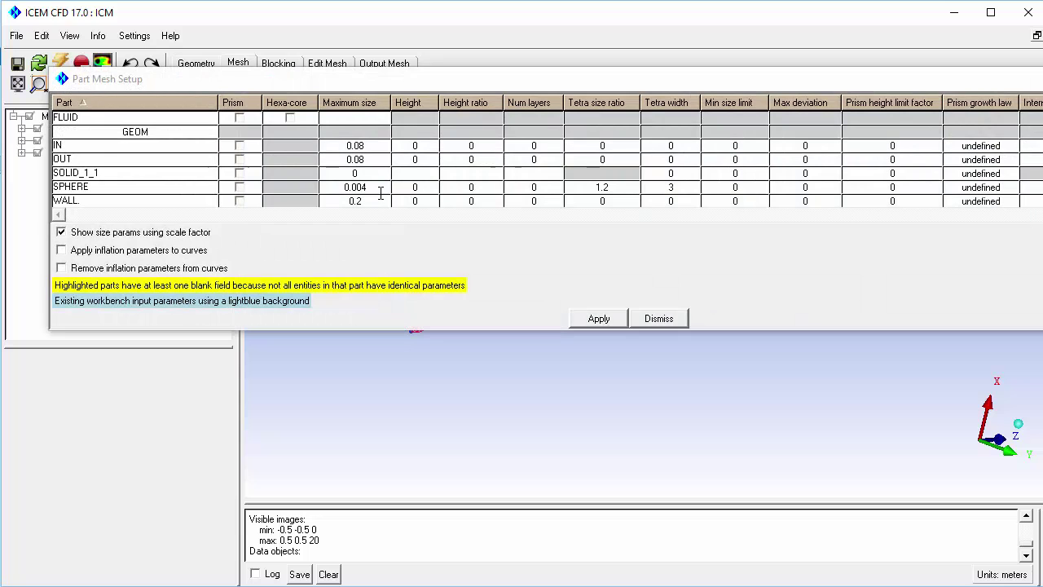
click(650, 319)
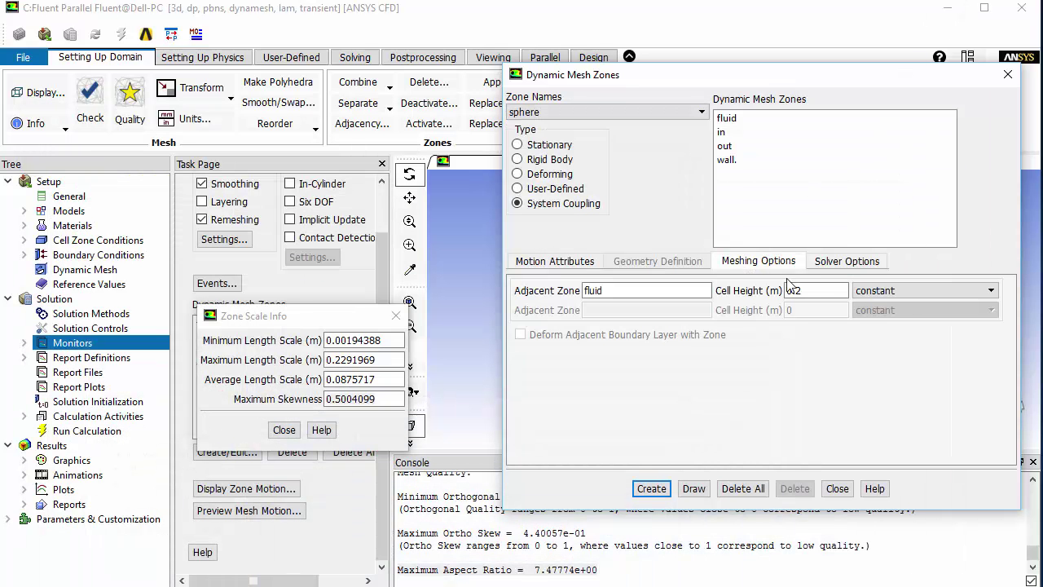
drag(787, 290, 809, 290)
text(0.004)
click(651, 490)
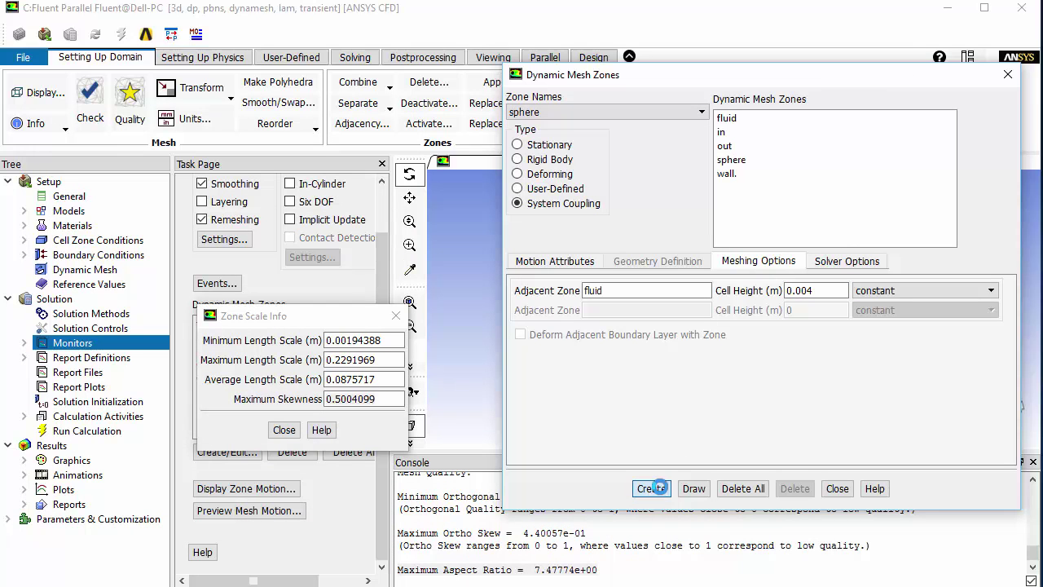
click(837, 488)
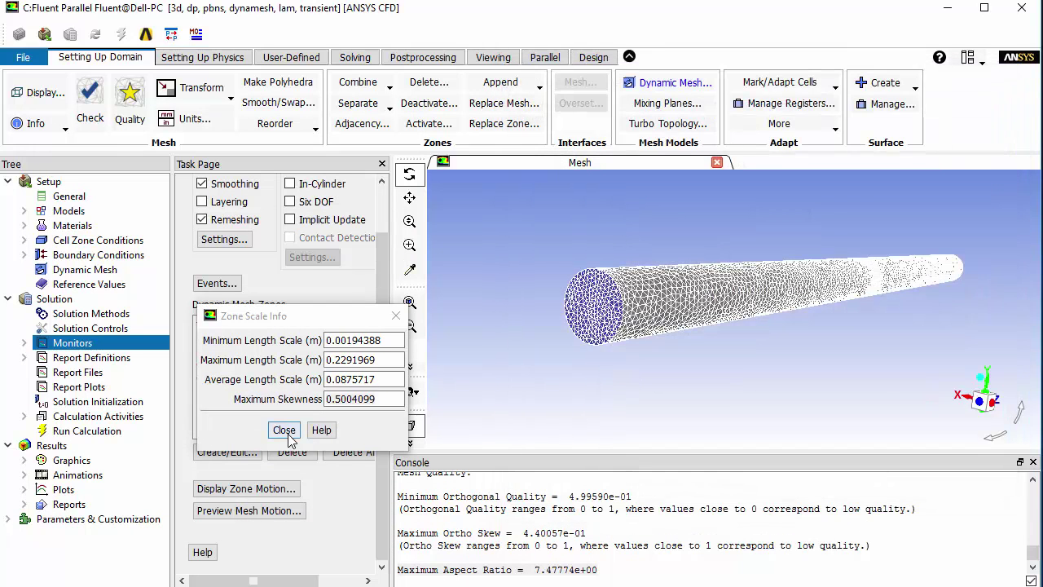
click(284, 430)
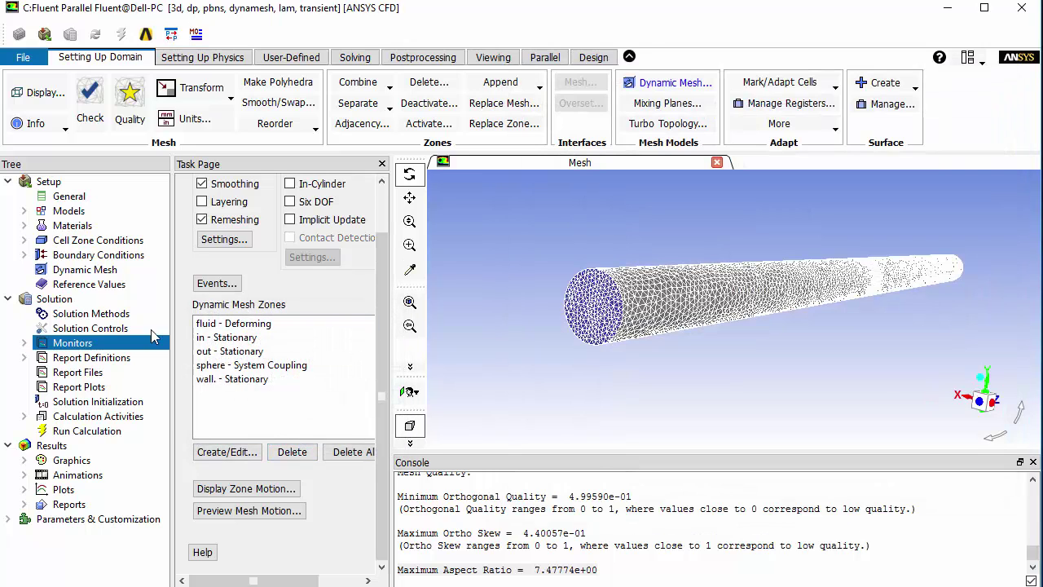
- Initialize the solution with Standard Initialization, computing the initial values from the "in" zone
click(89, 401)
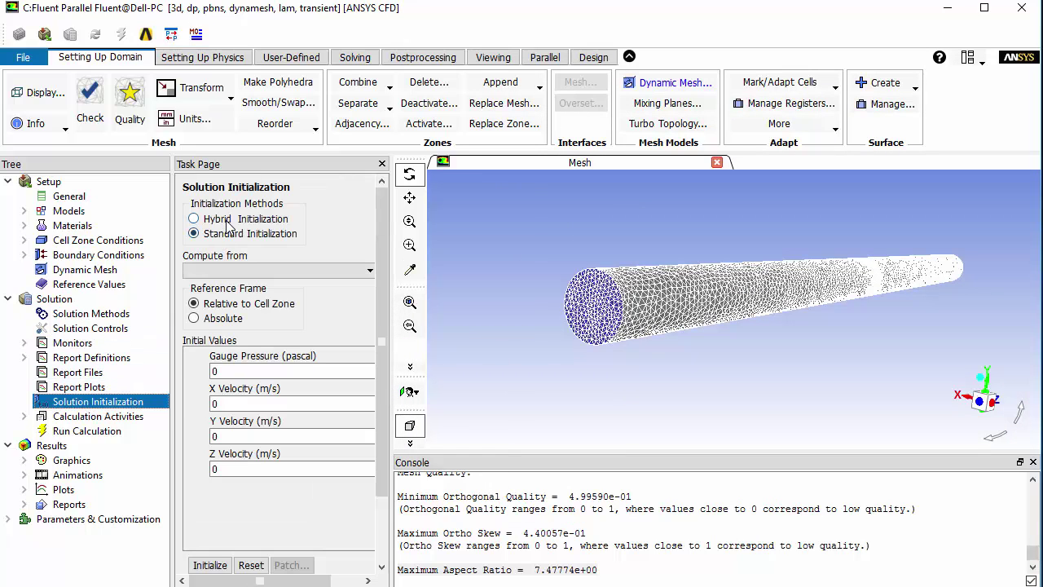
click(219, 270)
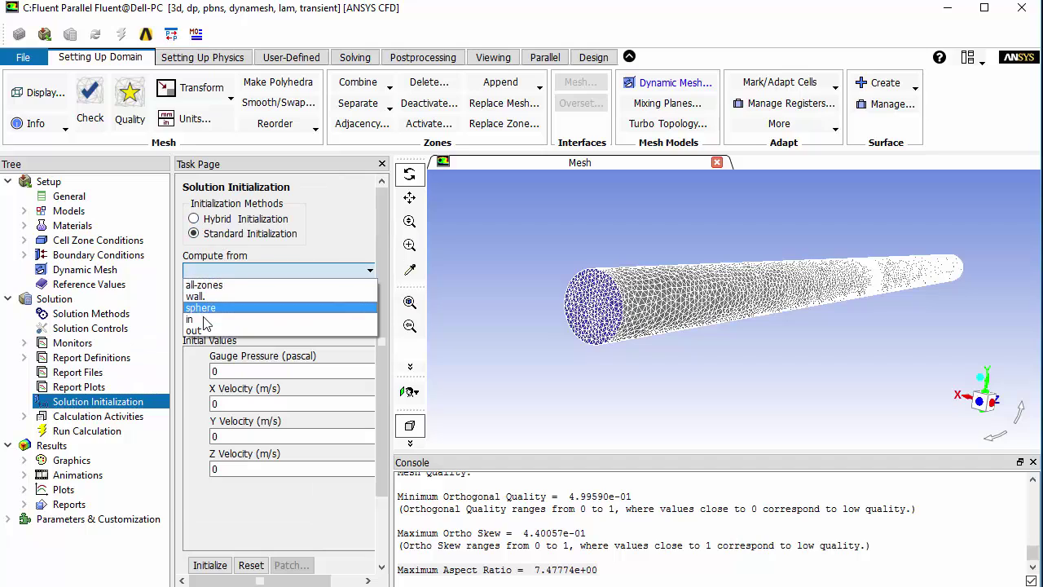
click(222, 307)
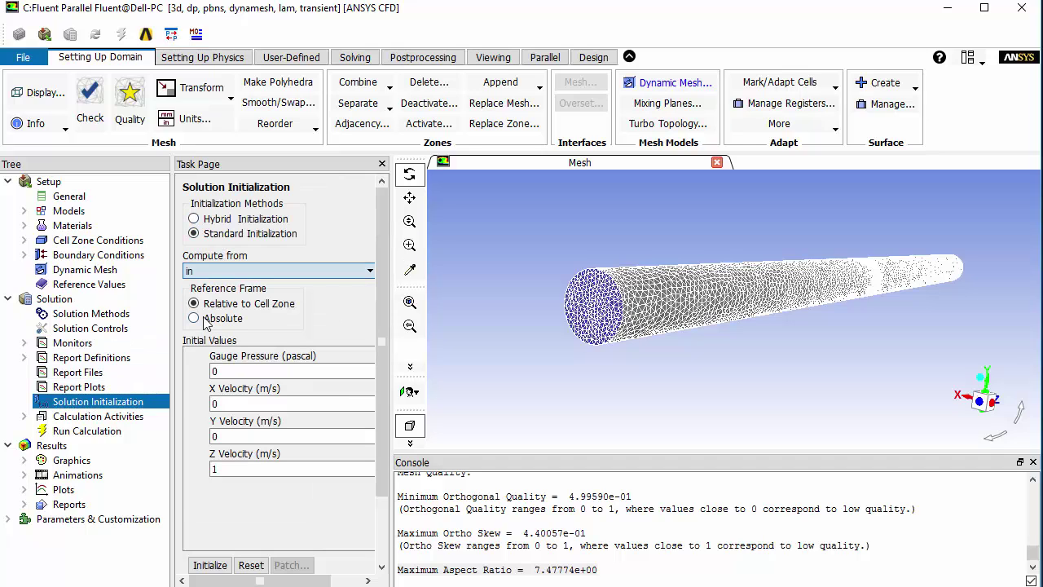
click(210, 565)
- Open the Run Calculation settings and compute the time step size in Calculator as 20 divided by 1 and then by 100
click(93, 417)
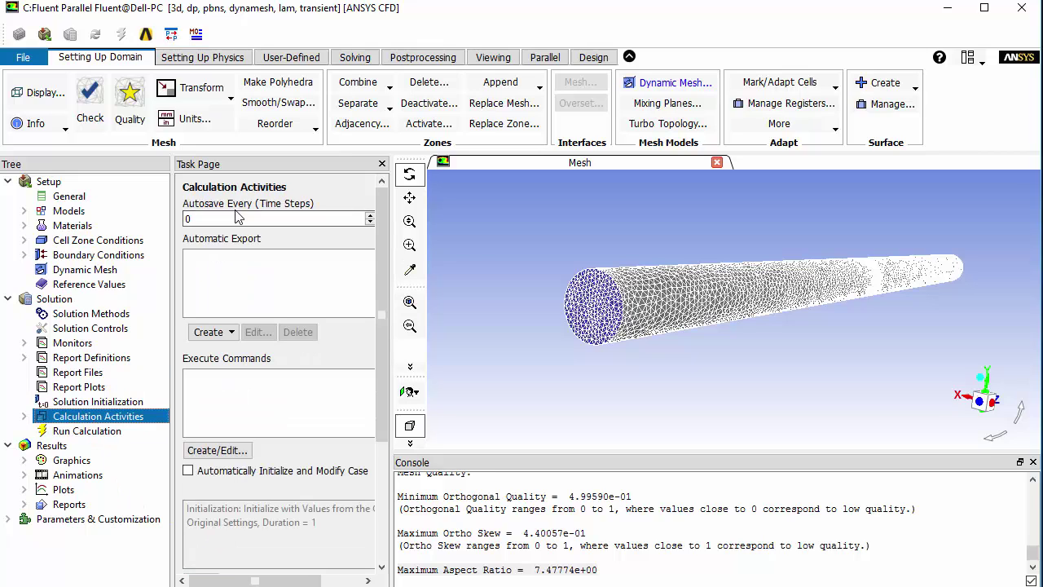
click(88, 430)
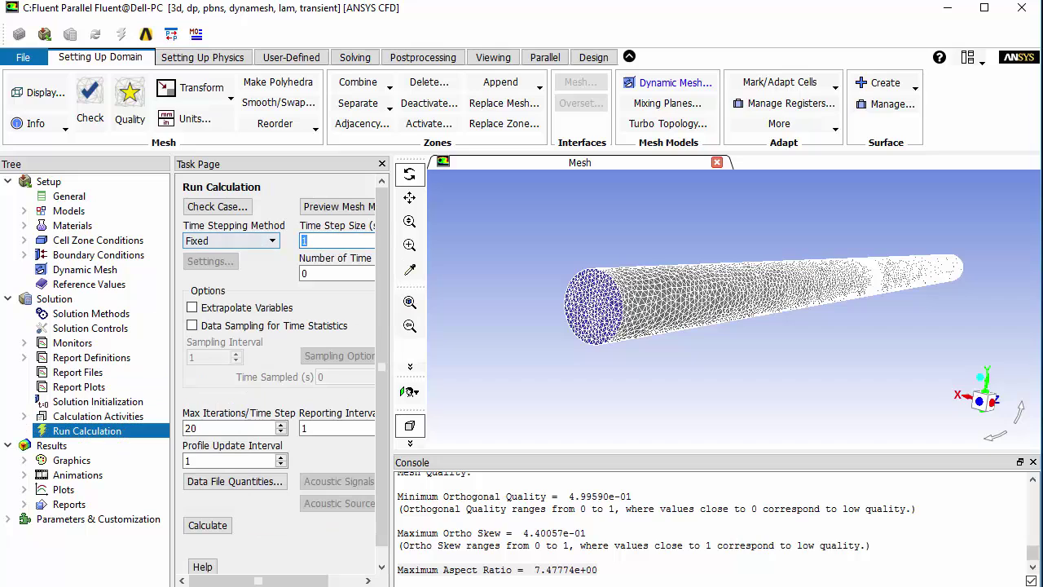
key(alt+Tab)
drag(130, 122, 338, 83)
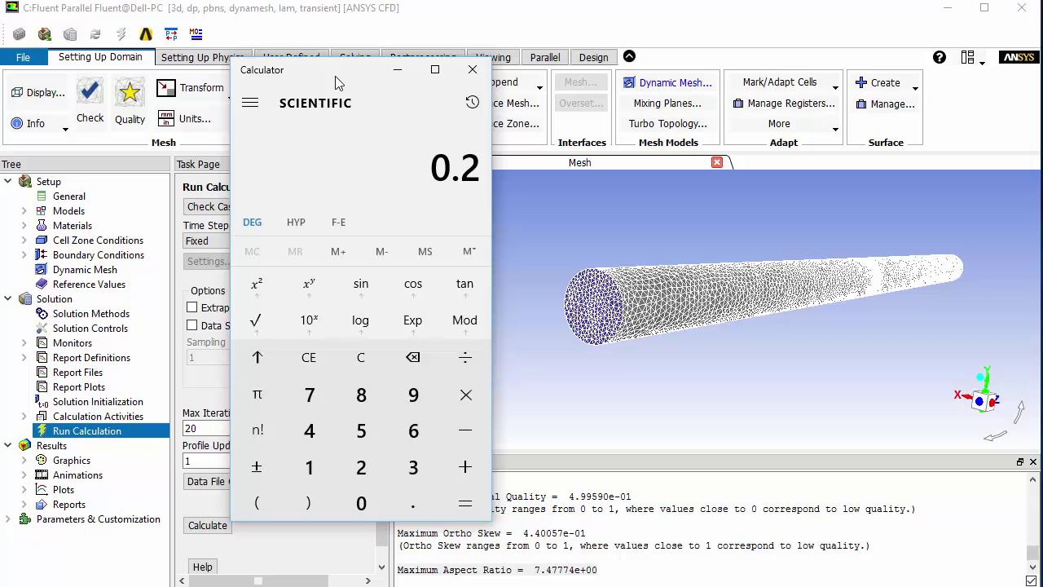
text(20)
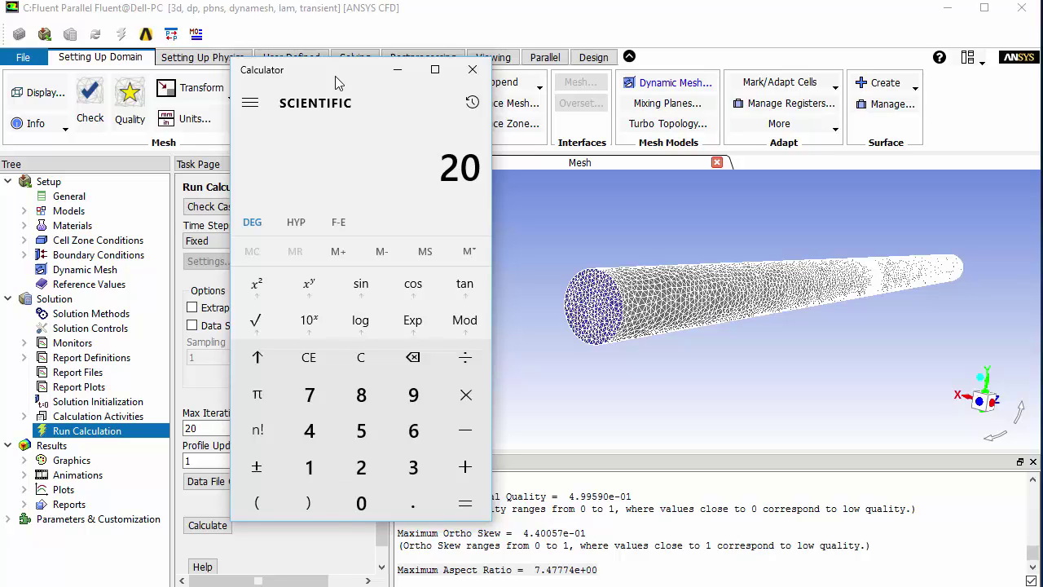
key(slash)
text(1)
key(Return)
text(/100)
key(Return)
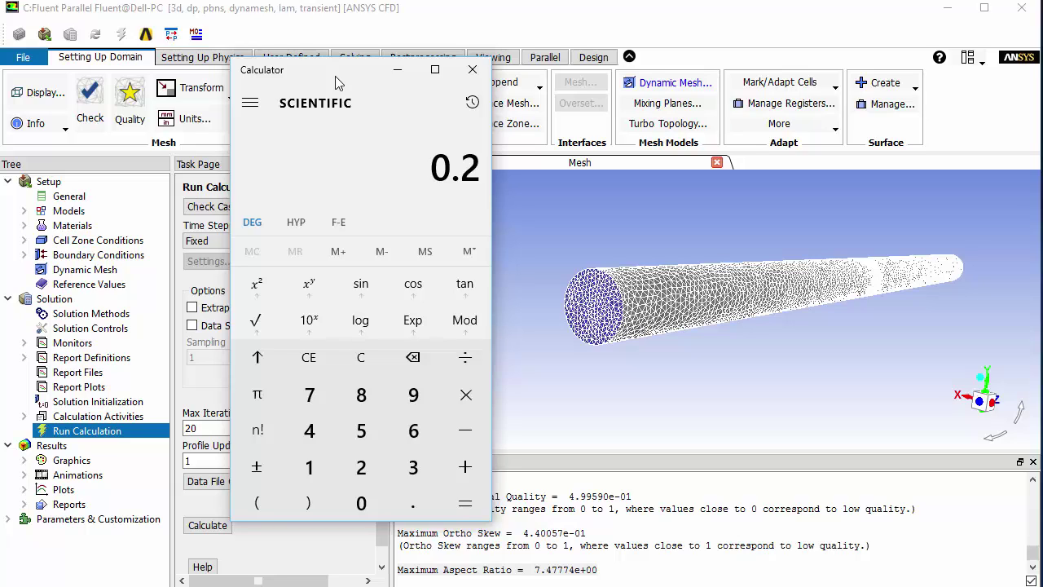
- Set the Fluent run to a time step size of 0.2 s, 1 time step and 10 maximum iterations per time step
click(397, 70)
text(0.2)
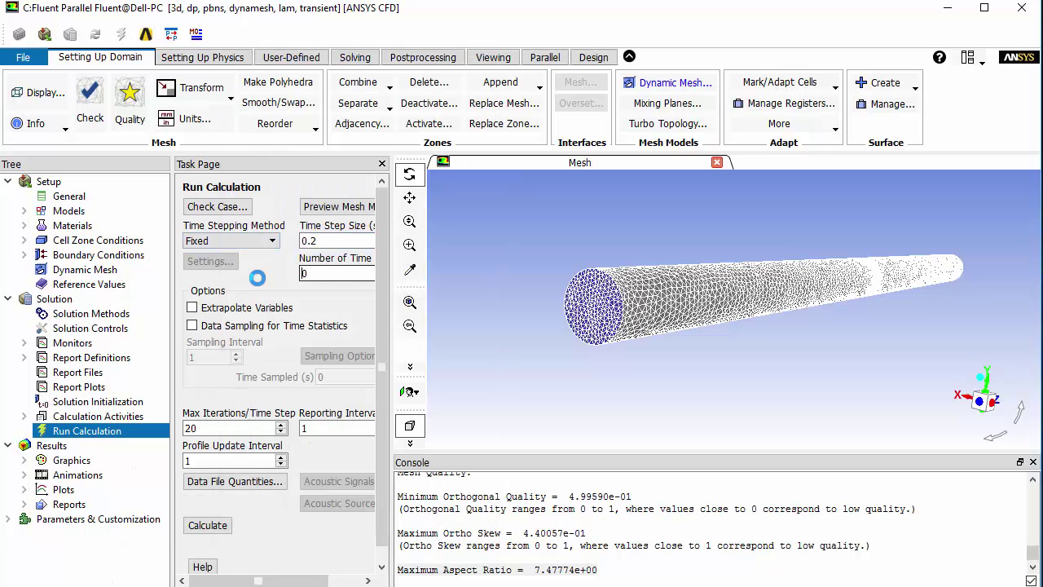
key(Tab)
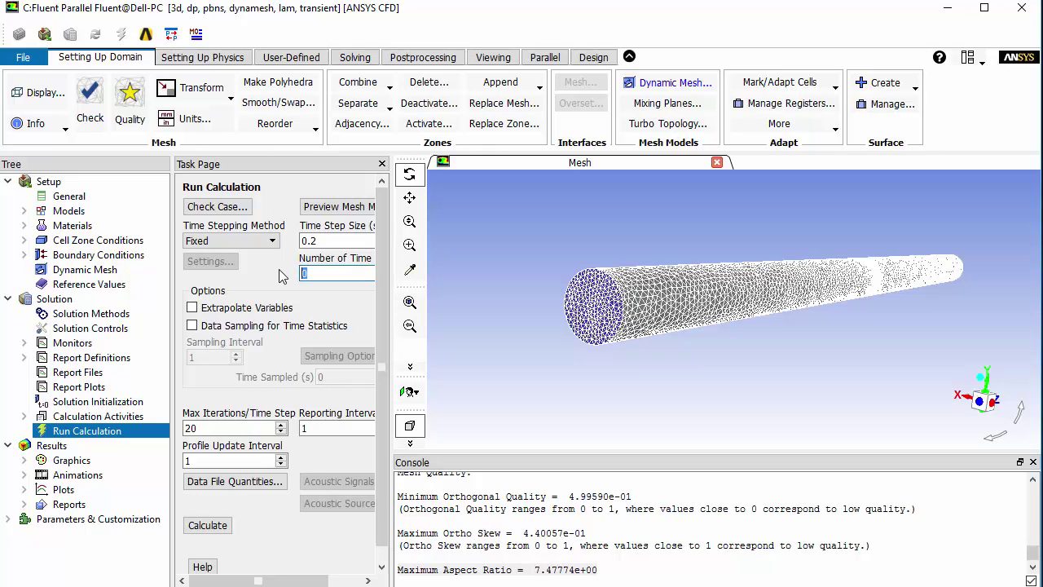
text(1)
click(389, 332)
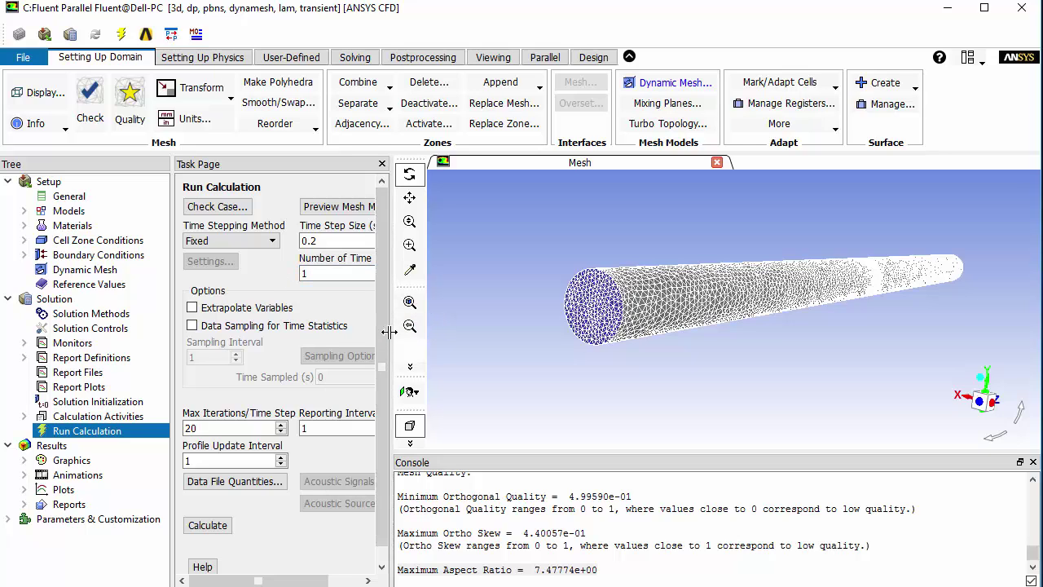
drag(389, 332, 460, 330)
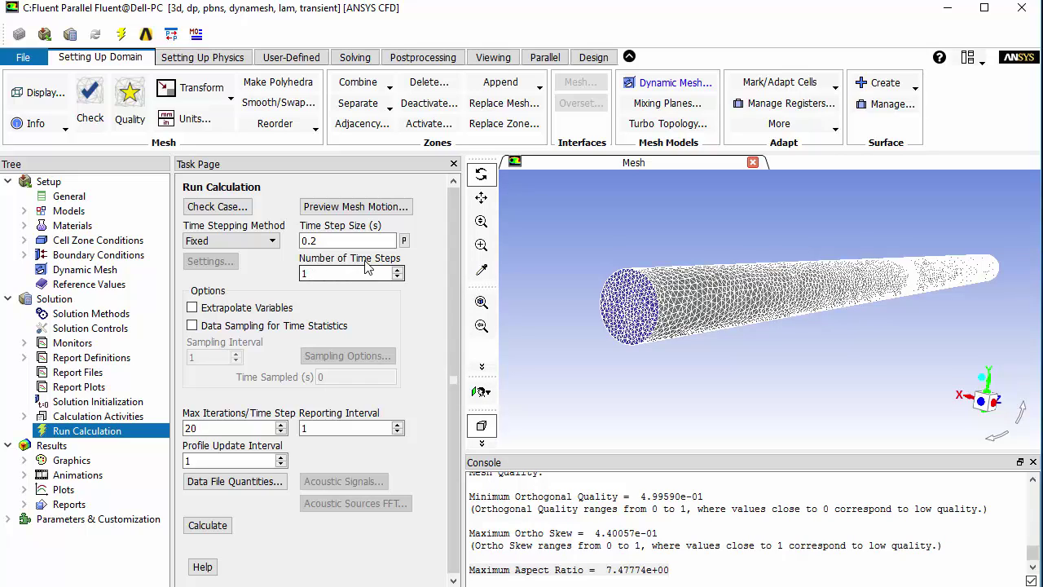
drag(220, 426, 167, 424)
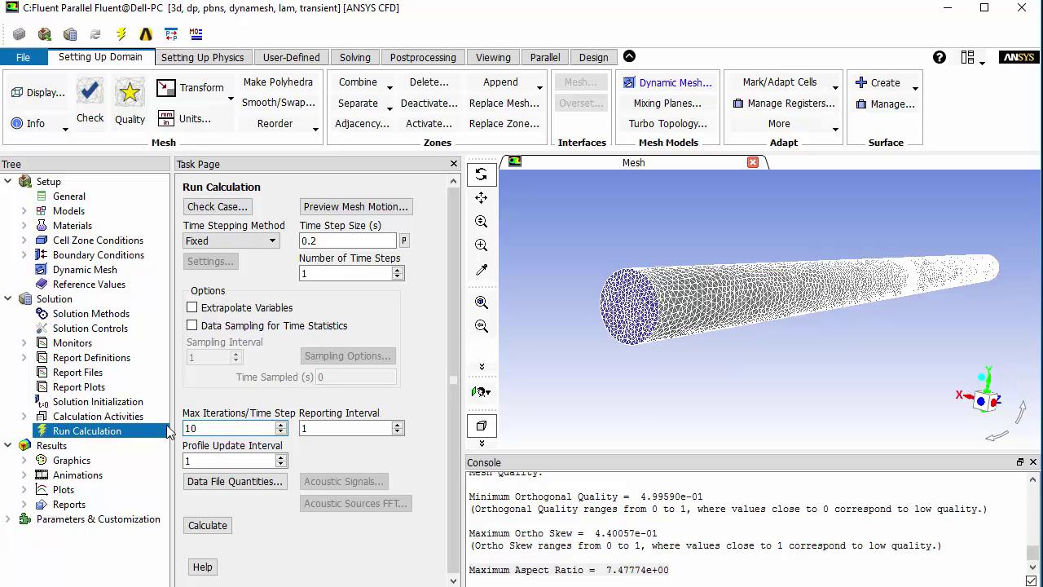
- Enable Extrapolate Variables and Data Sampling for Time Statistics for the transient run
click(192, 308)
click(192, 308)
click(192, 325)
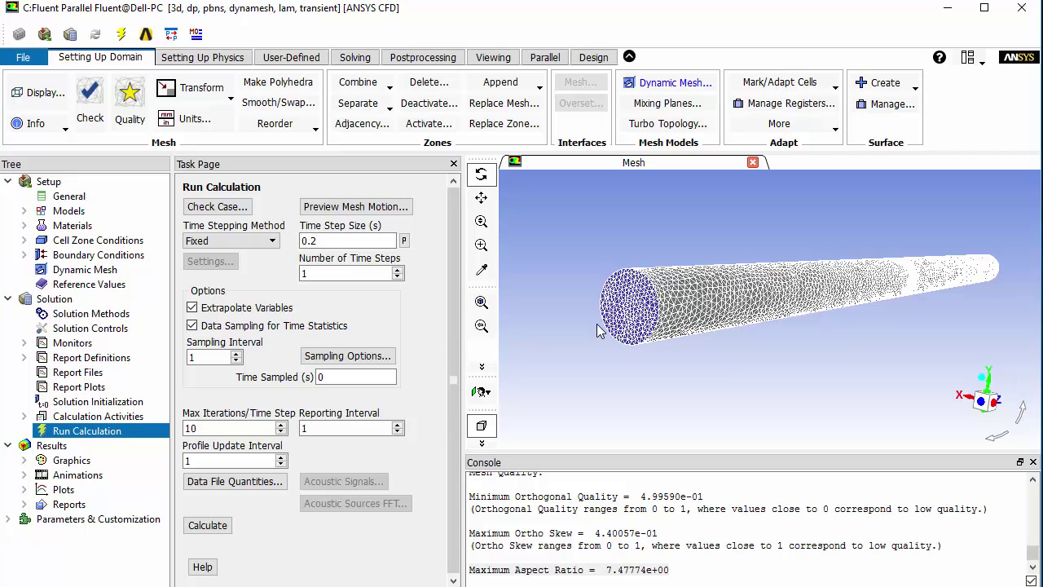
- Recheck the calculation activities and run settings, and save the project
click(86, 415)
click(85, 431)
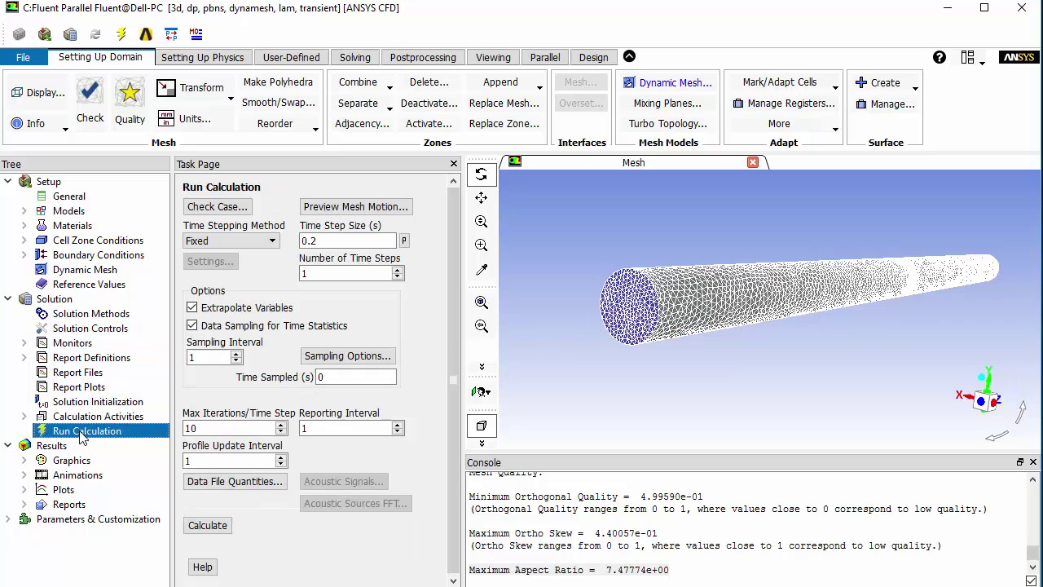
click(23, 58)
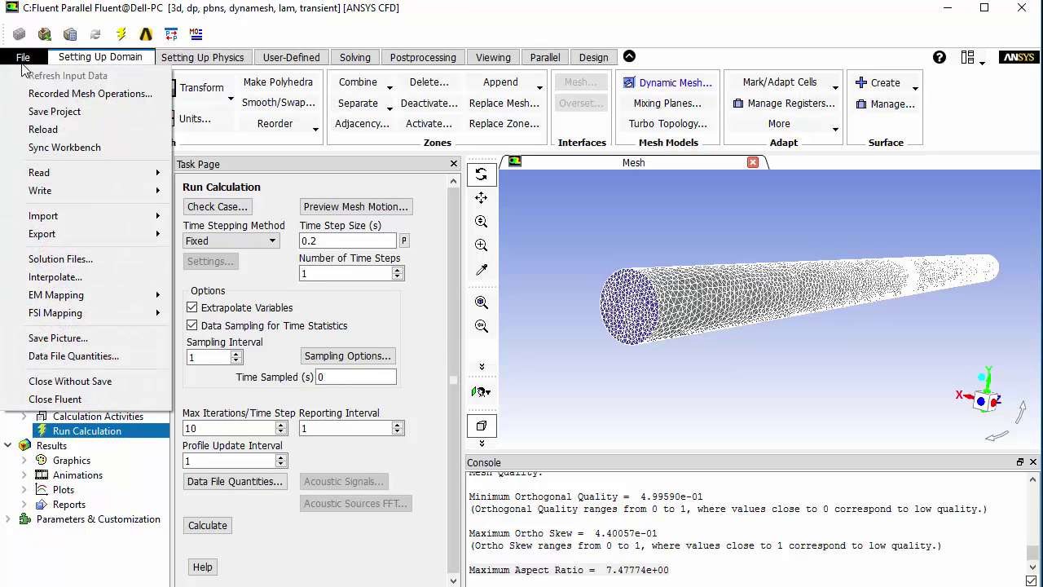
click(32, 109)
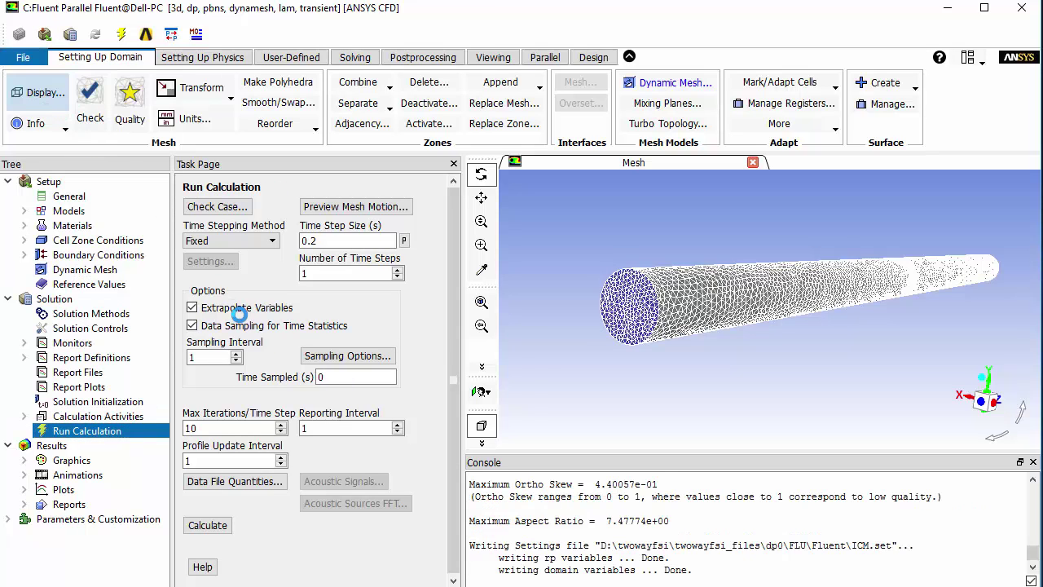